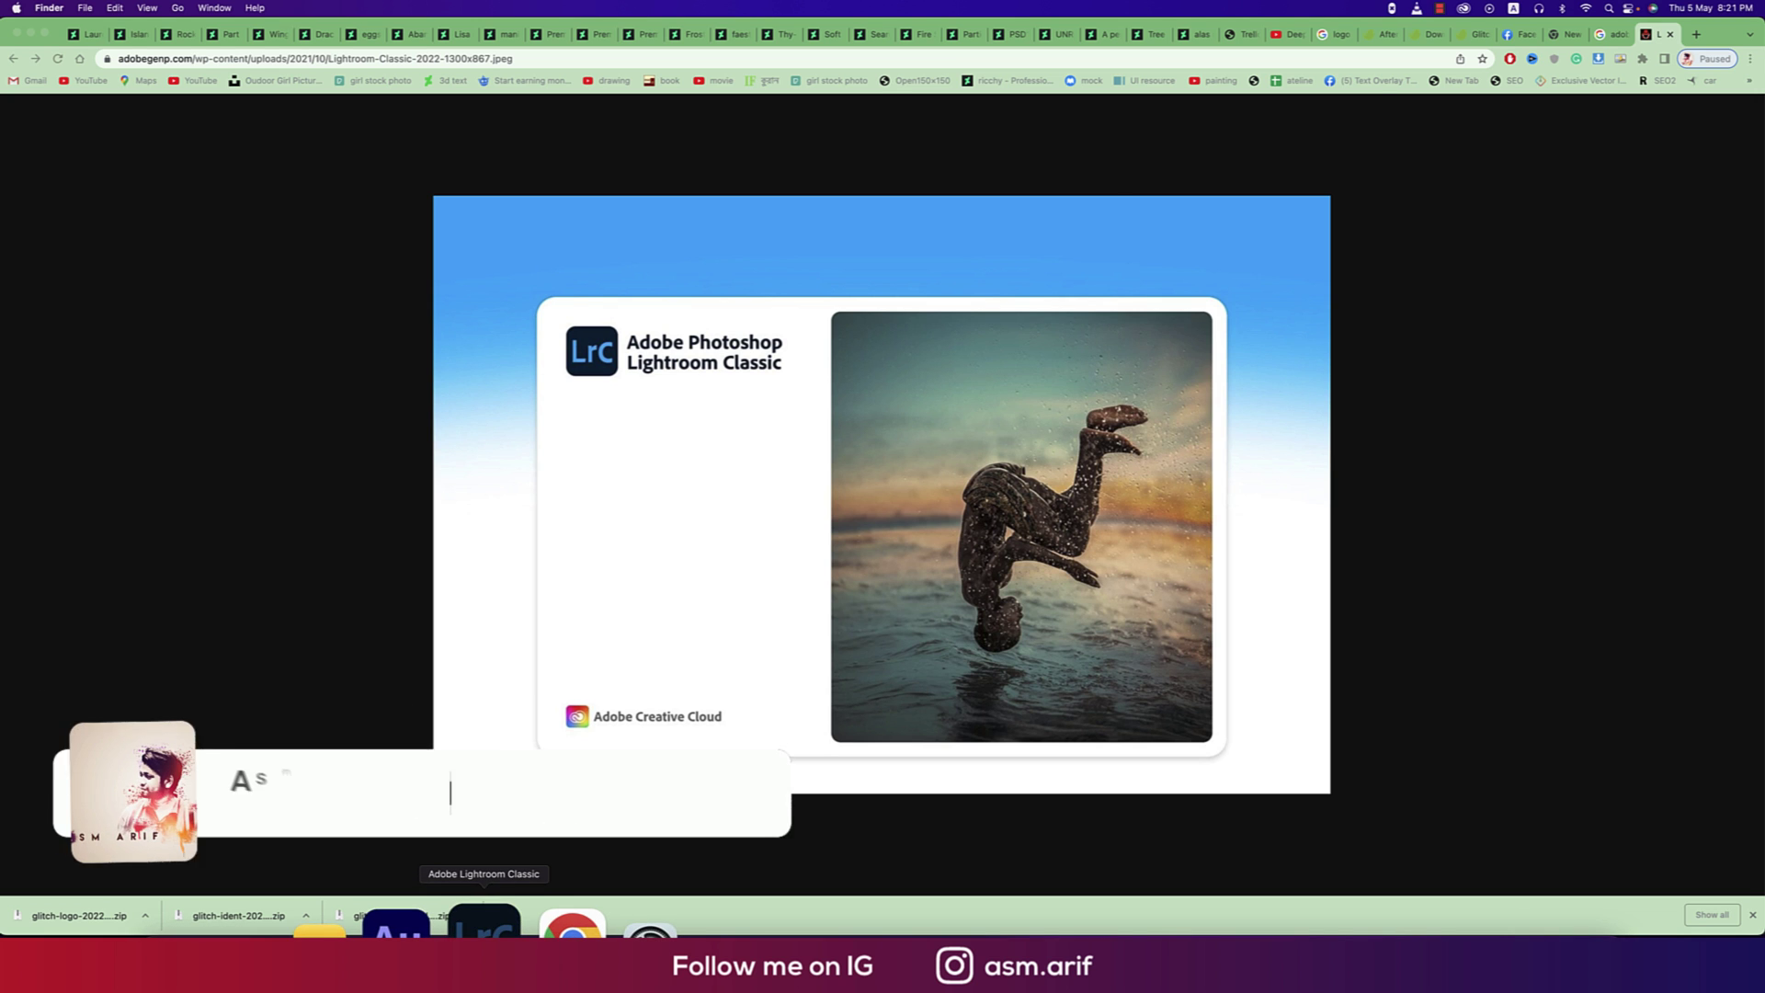
# Step: Switch to Lightroom Classic and import the leaf photo from the EP-6 Nature Photo Edit folder
pyautogui.click(482, 921)
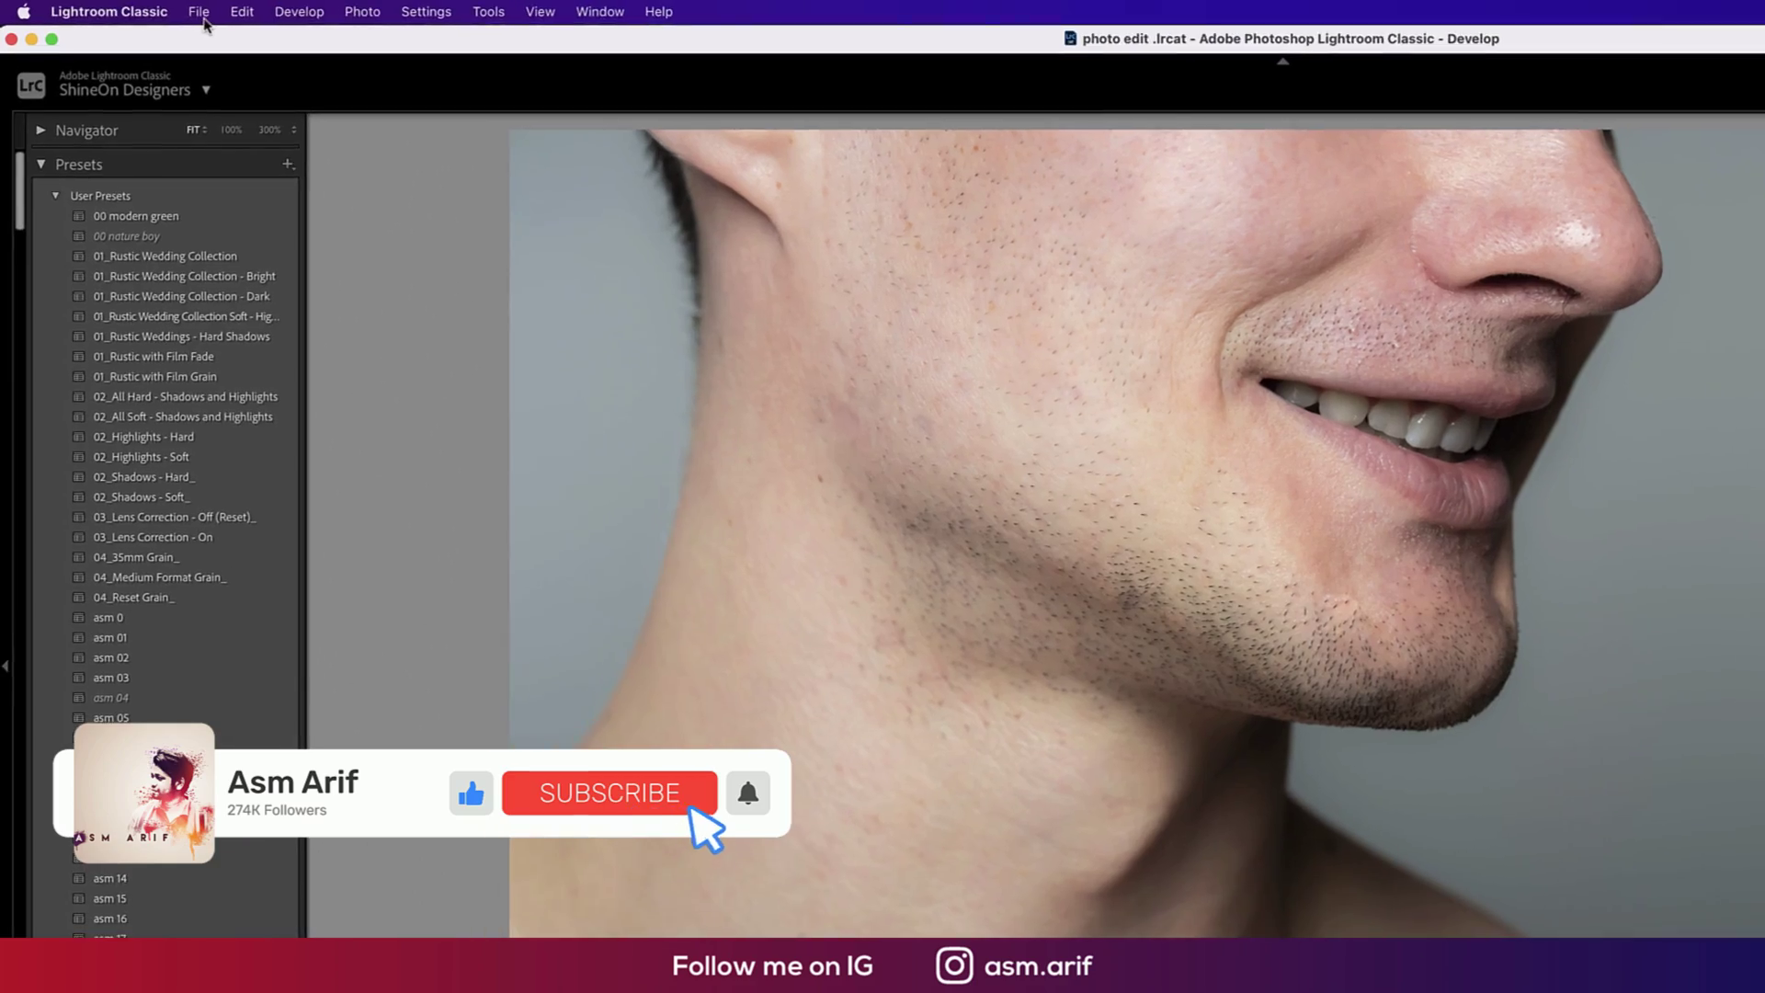
pyautogui.click(136, 7)
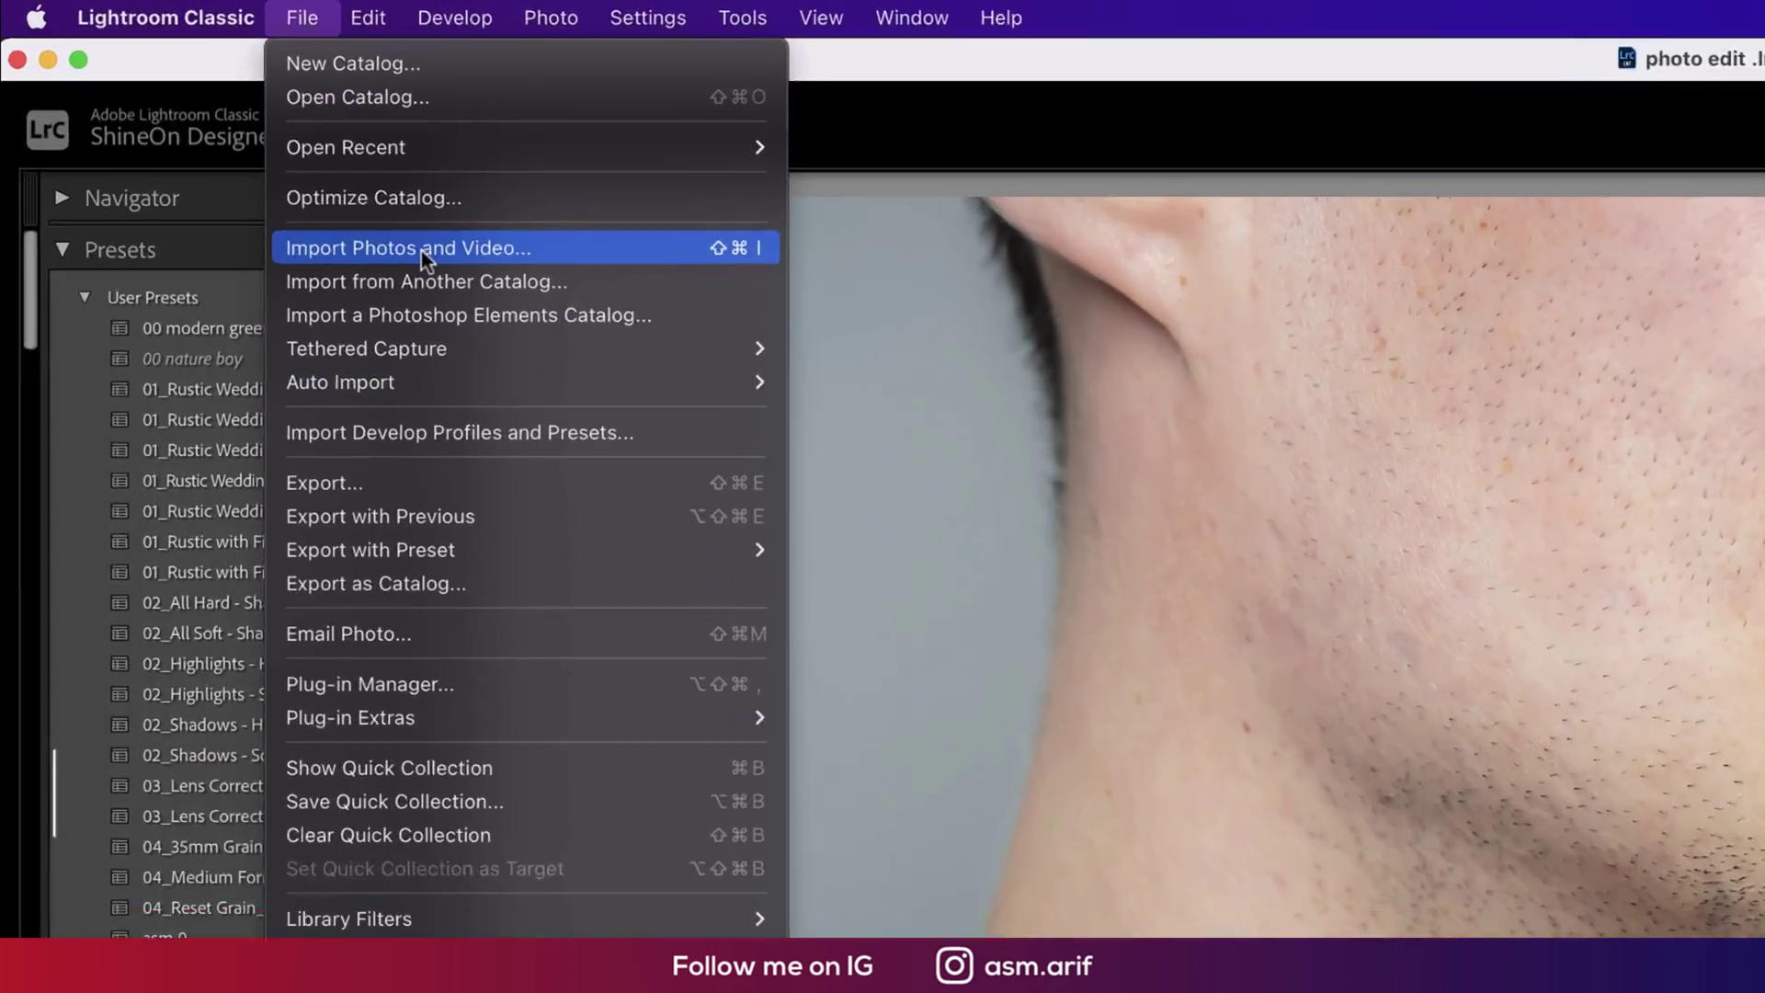
pyautogui.click(285, 167)
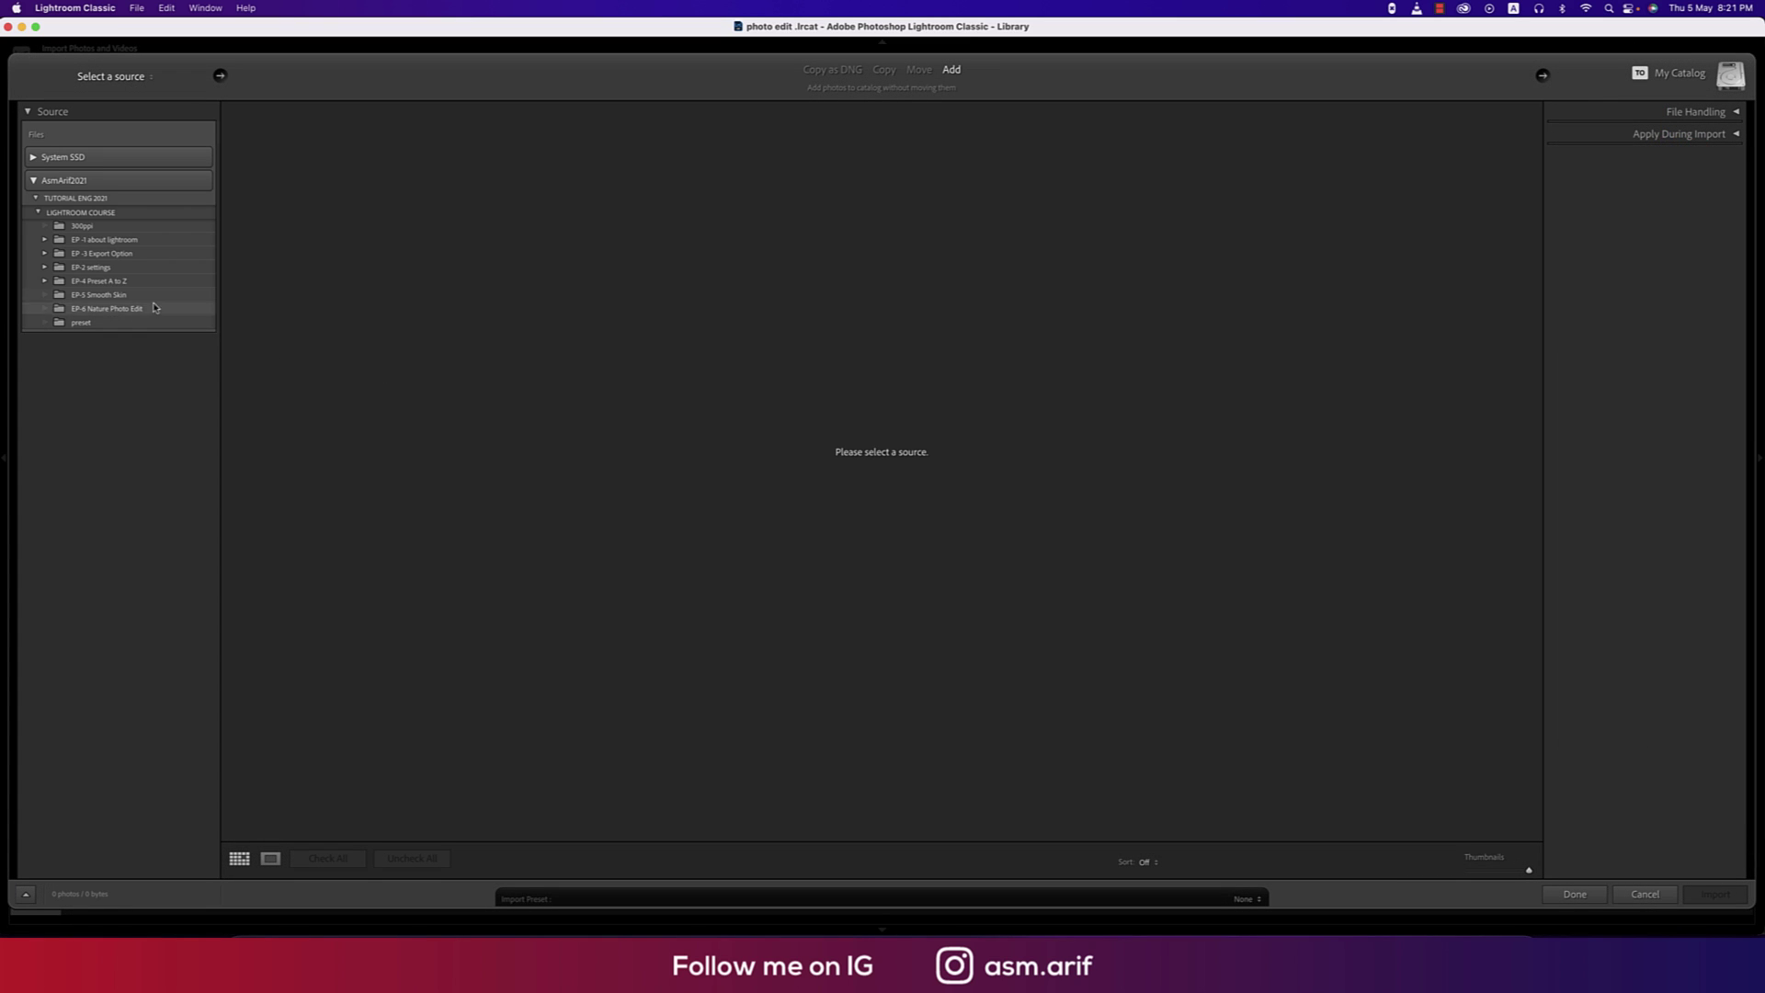
pyautogui.click(132, 310)
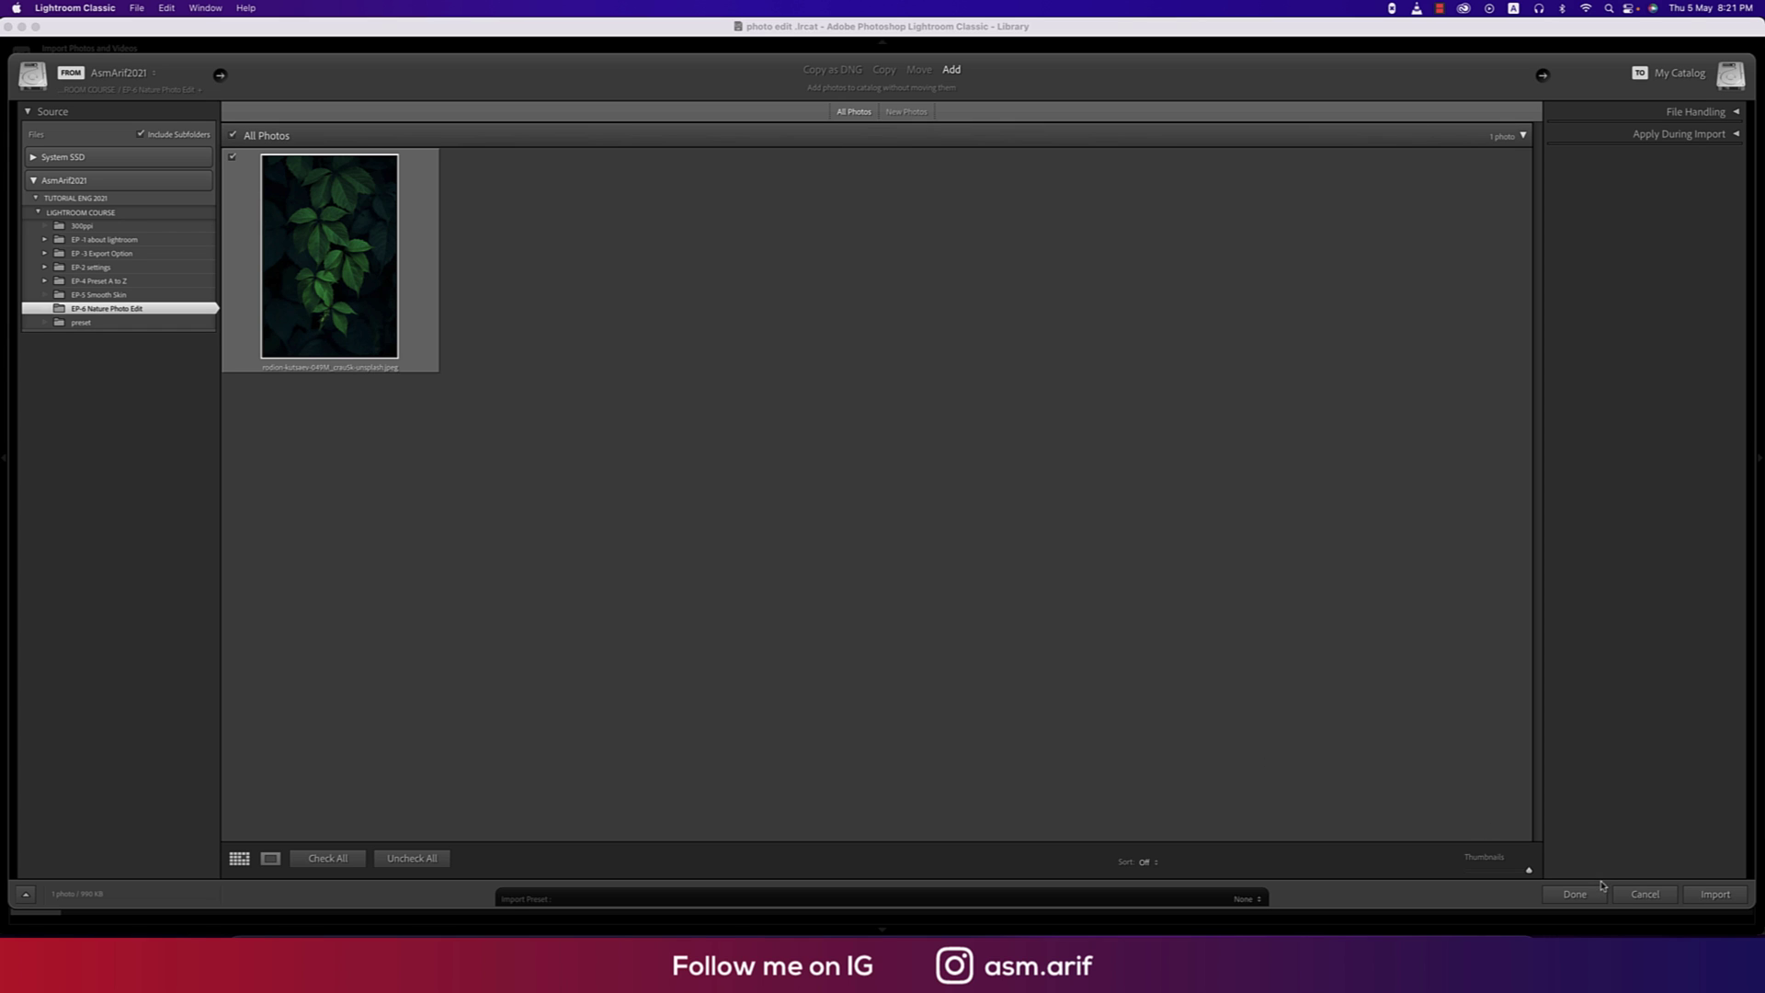
pyautogui.click(1691, 900)
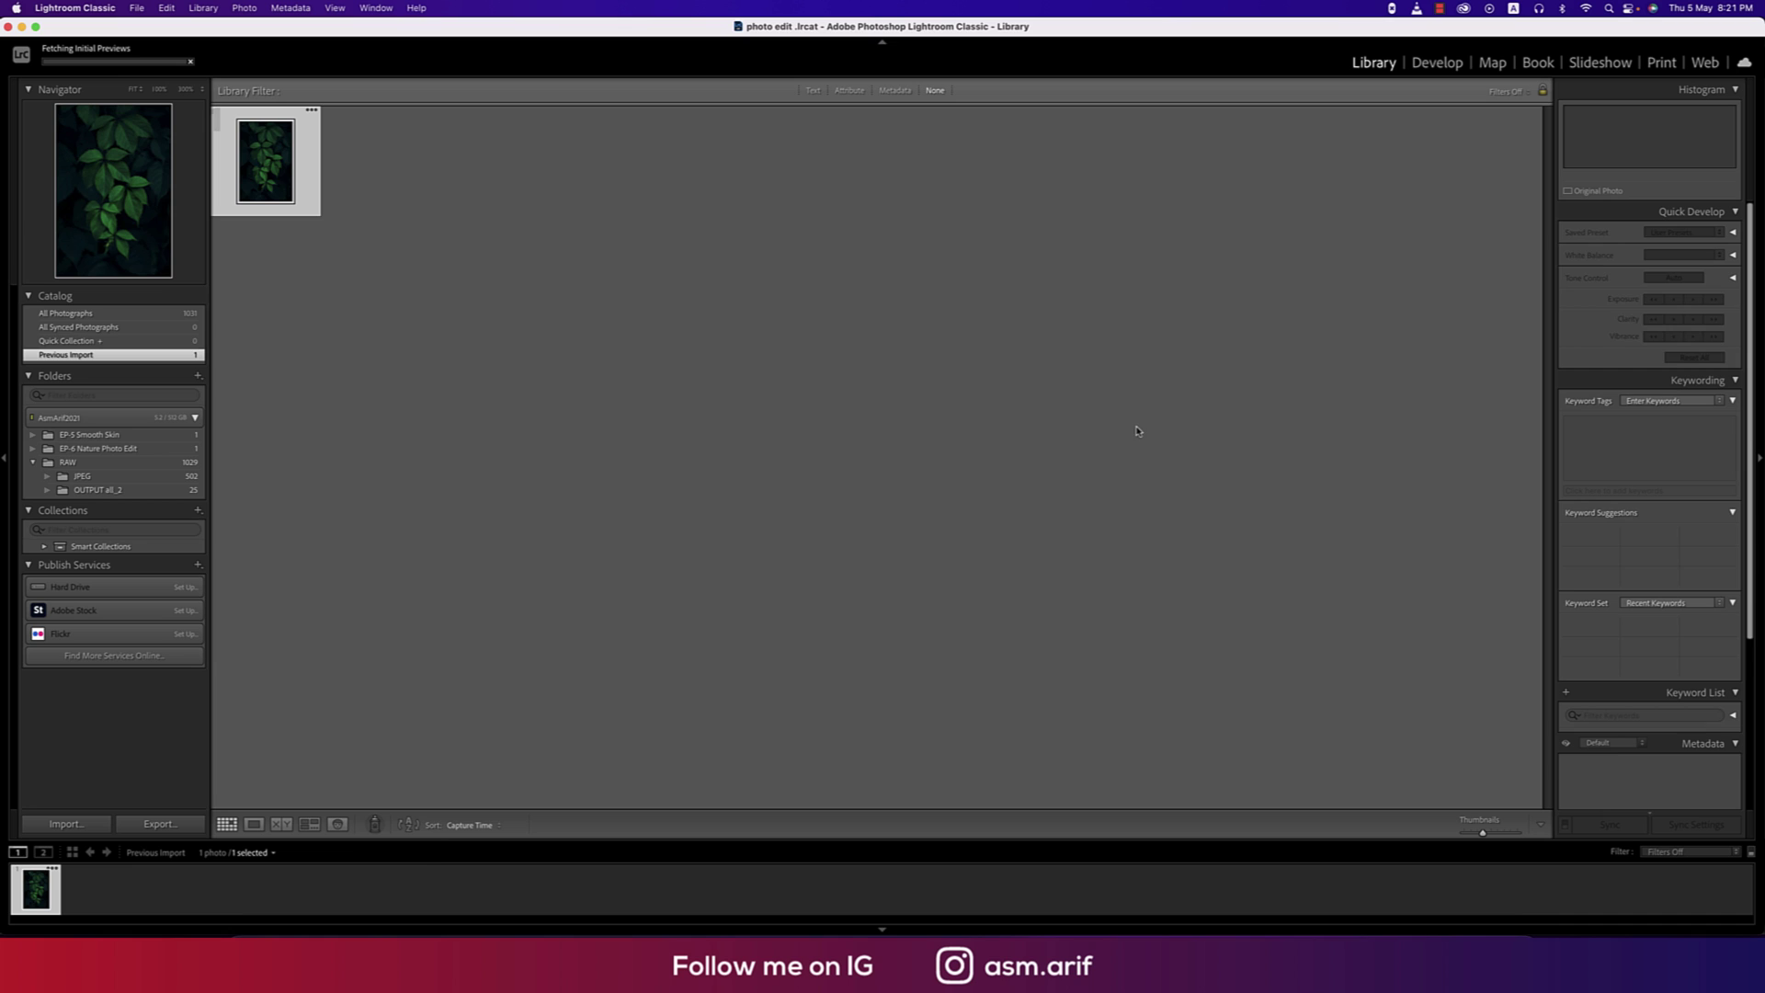
# Step: Open the imported photo in the Develop module and collapse the HSL/Color, Basic and Detail sections
pyautogui.click(1437, 63)
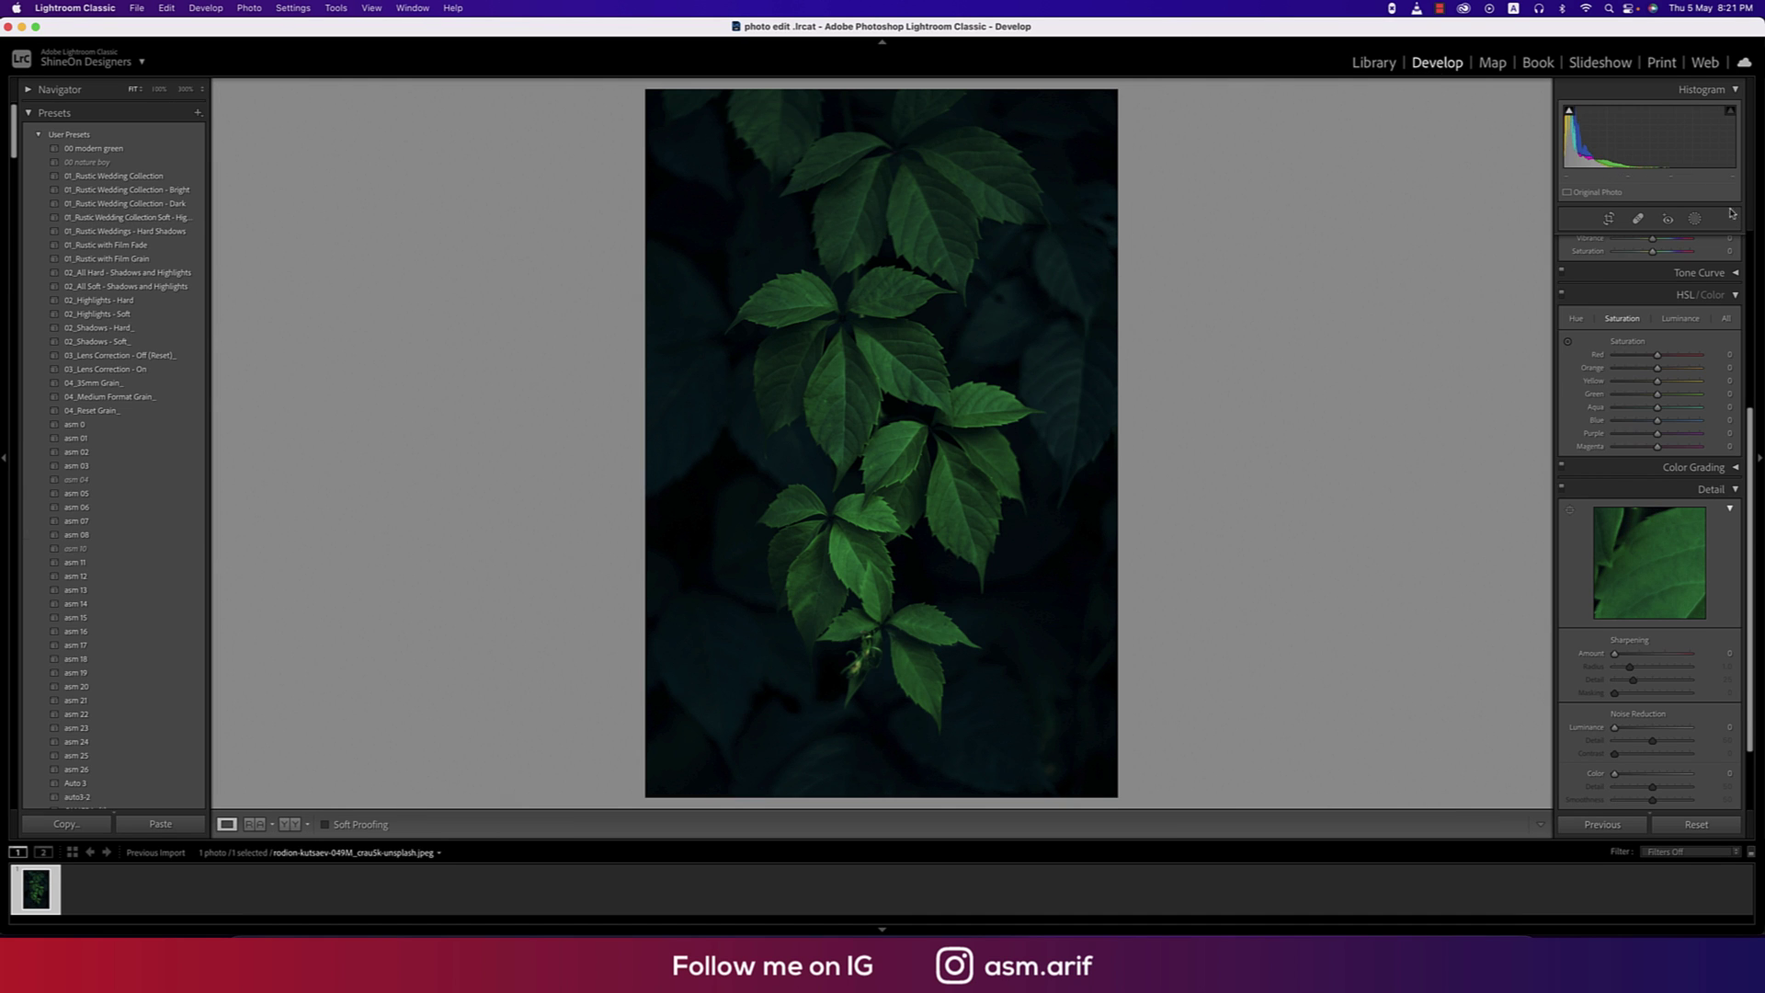
pyautogui.click(1735, 294)
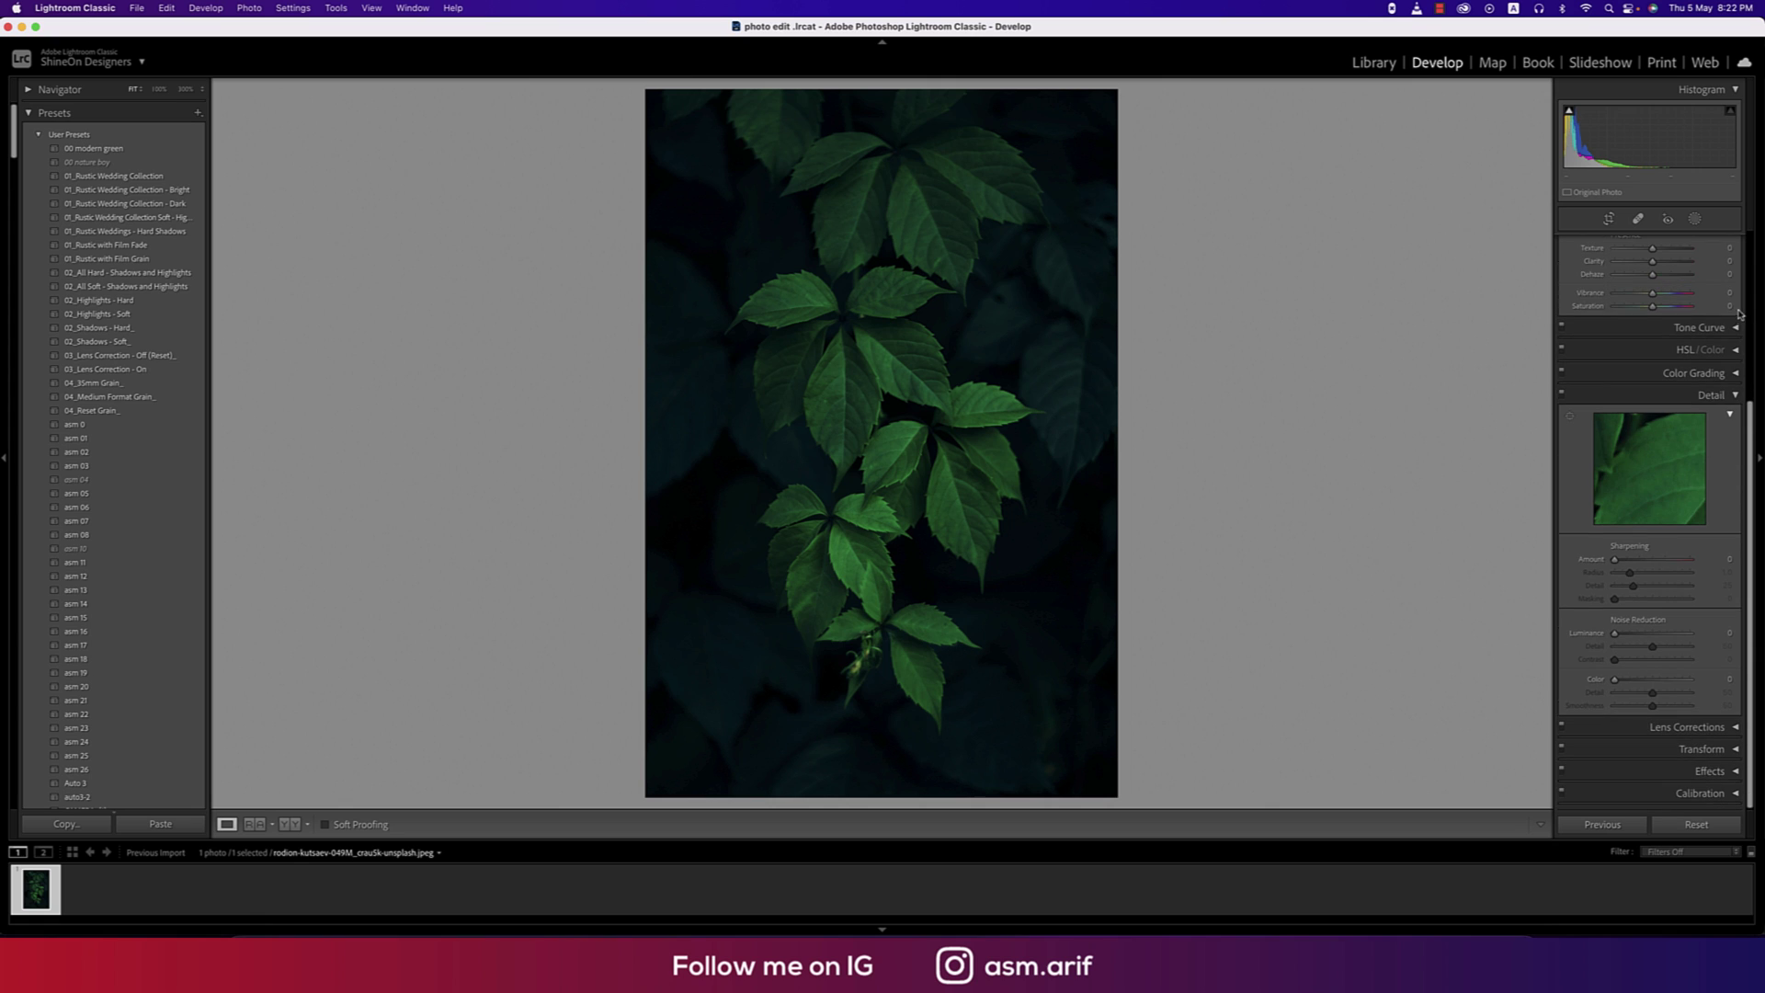
pyautogui.scroll(5, 1737, 317)
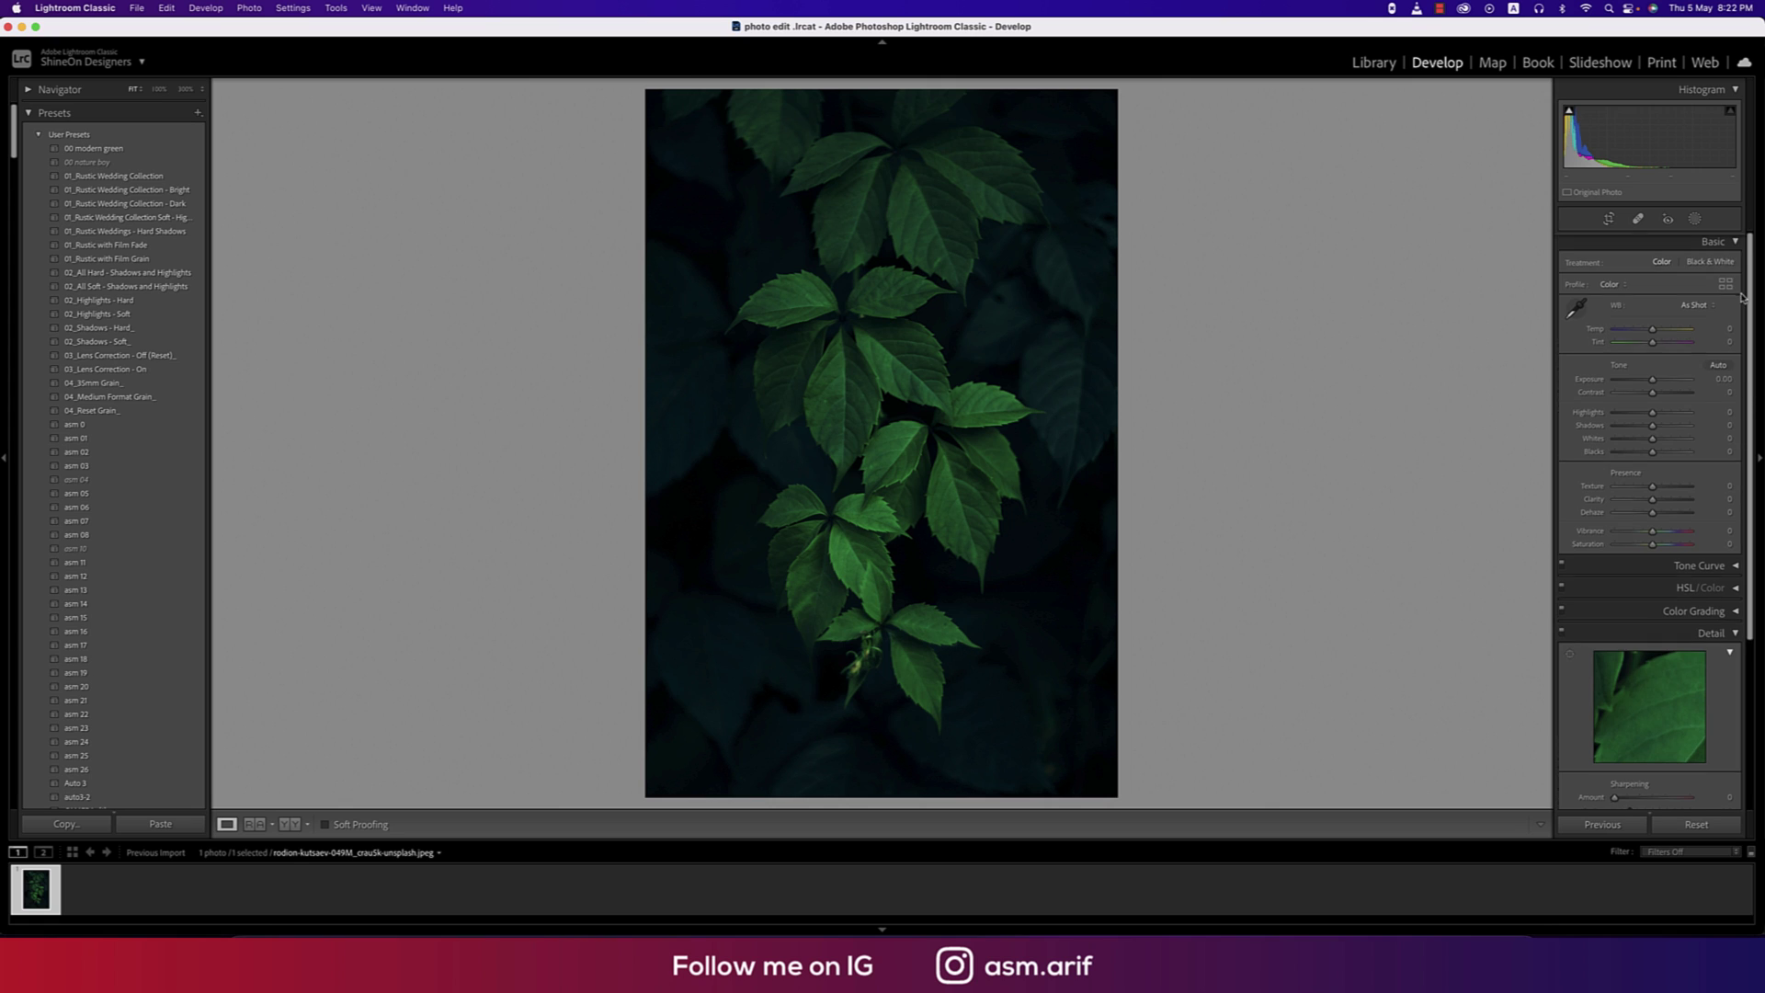
pyautogui.click(1738, 243)
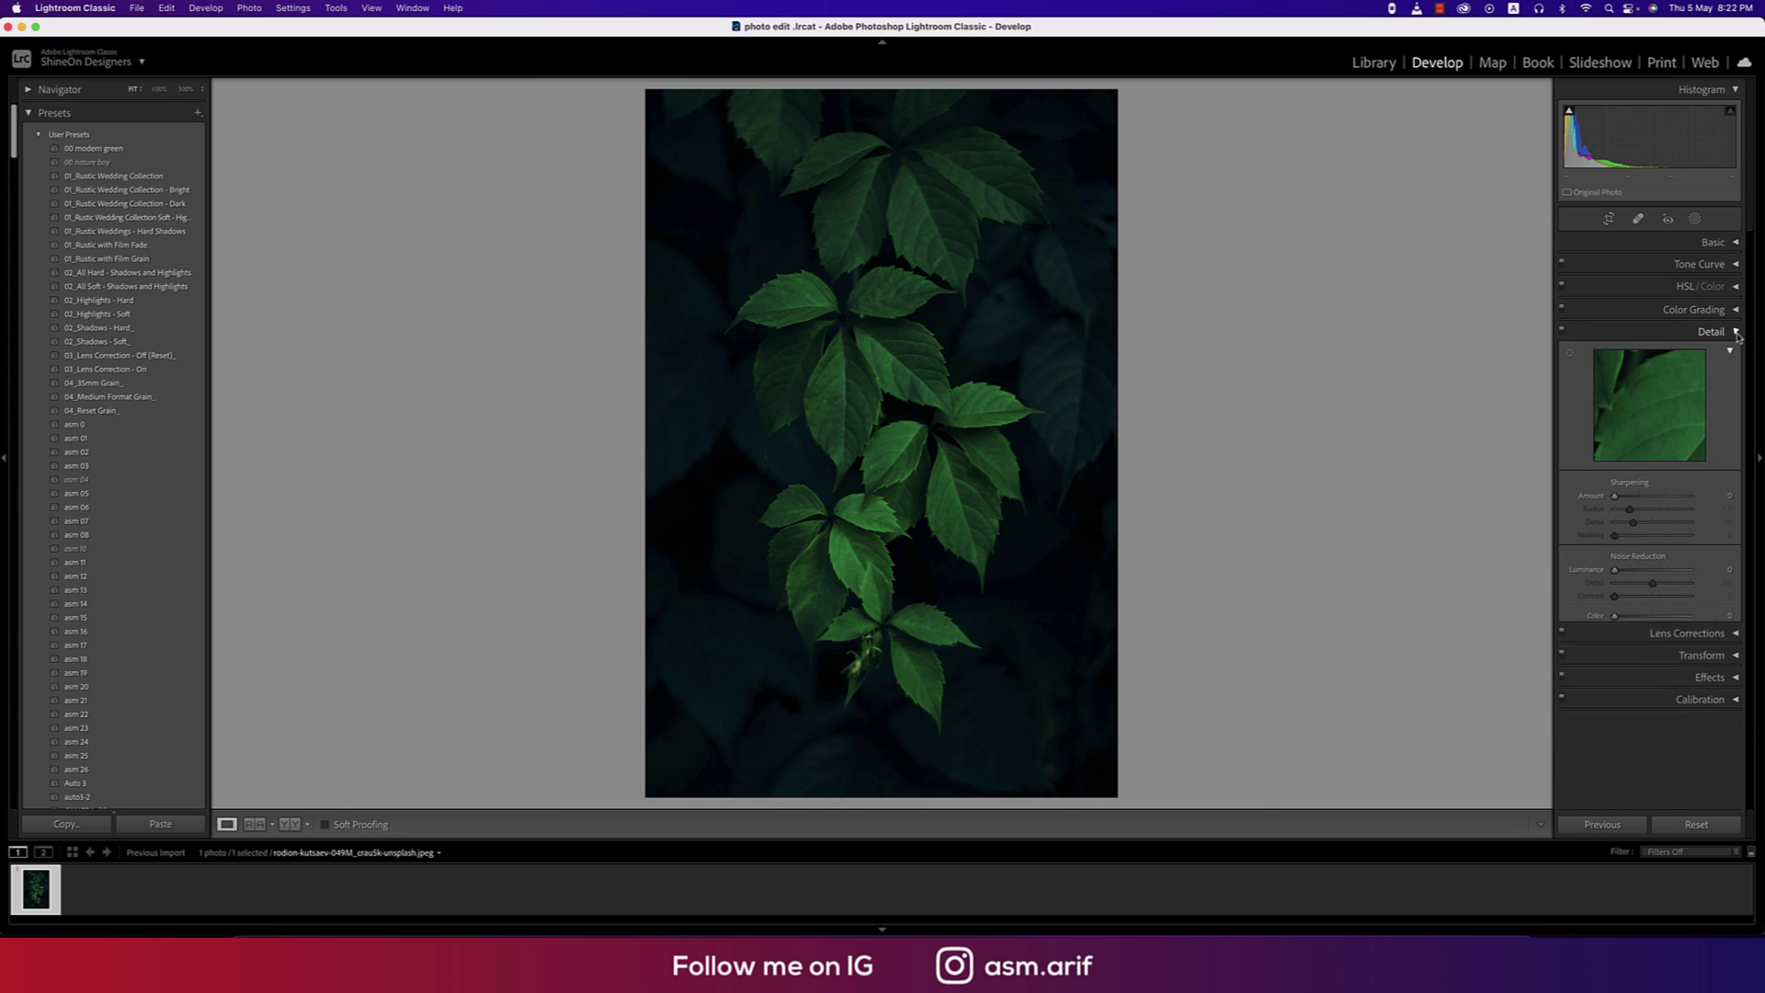
pyautogui.click(1736, 332)
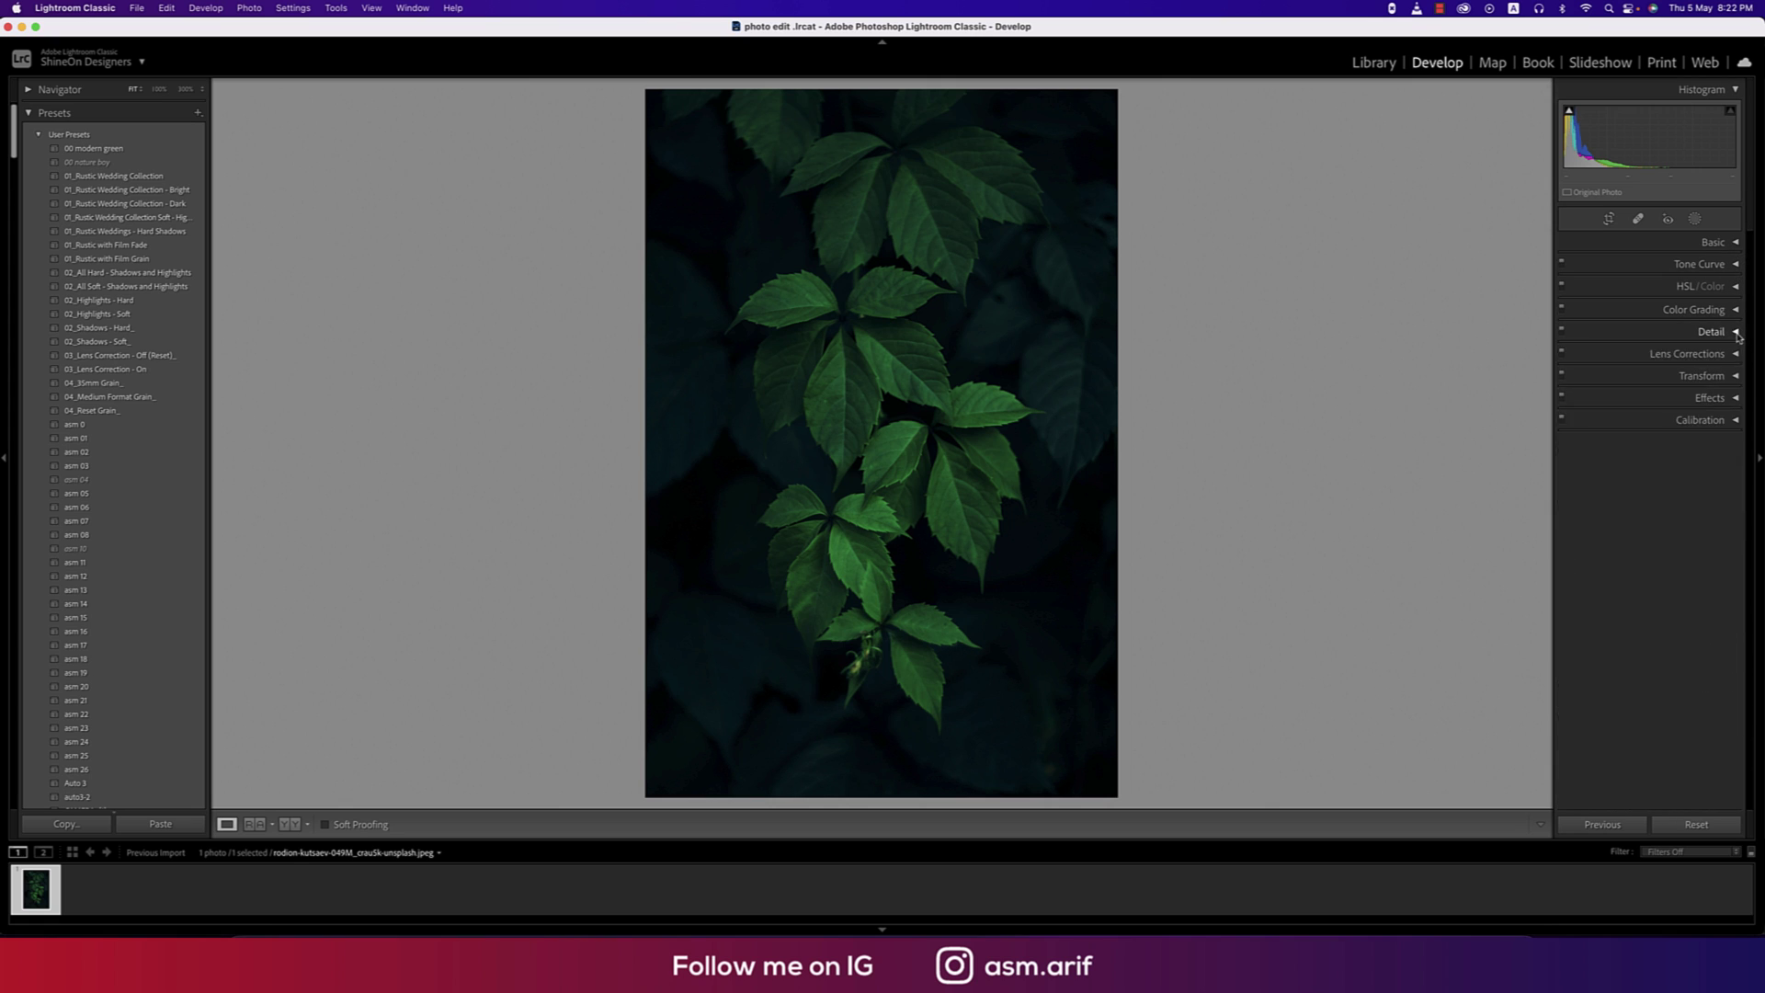
# Step: Cool the white balance to Temp −76 and set the HSL green hue to +100
pyautogui.click(1736, 243)
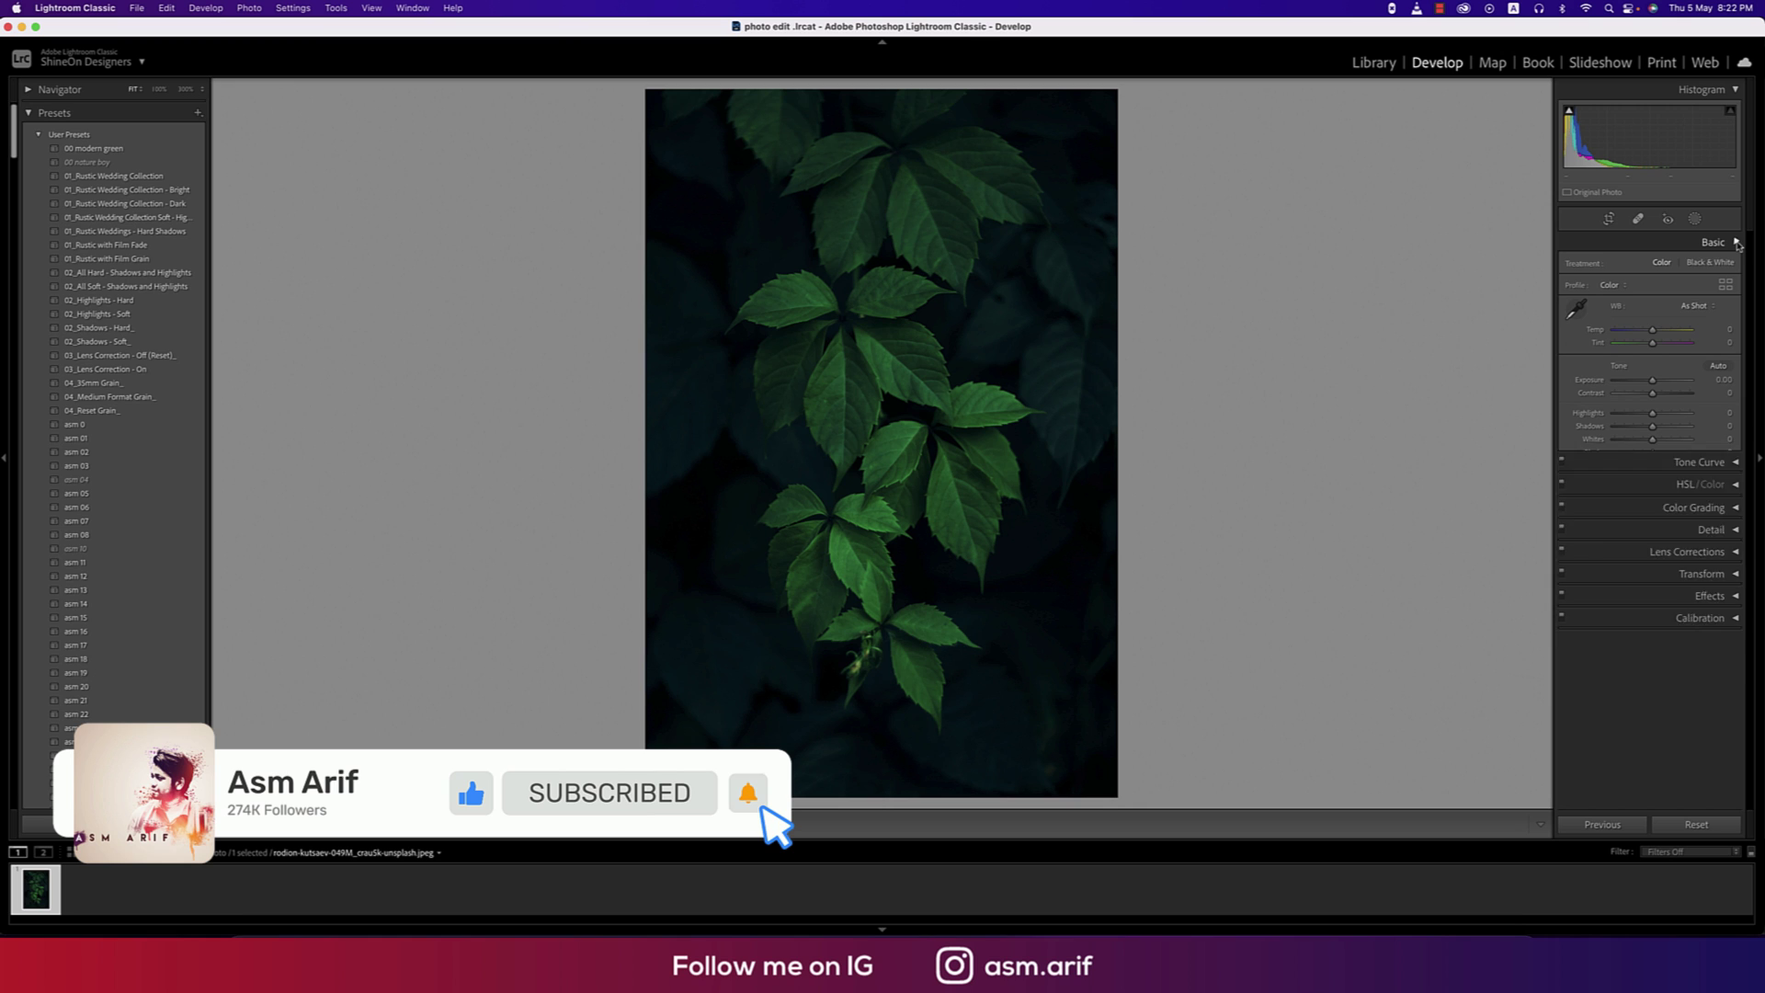
pyautogui.moveTo(1652, 330); pyautogui.dragTo(1627, 335)
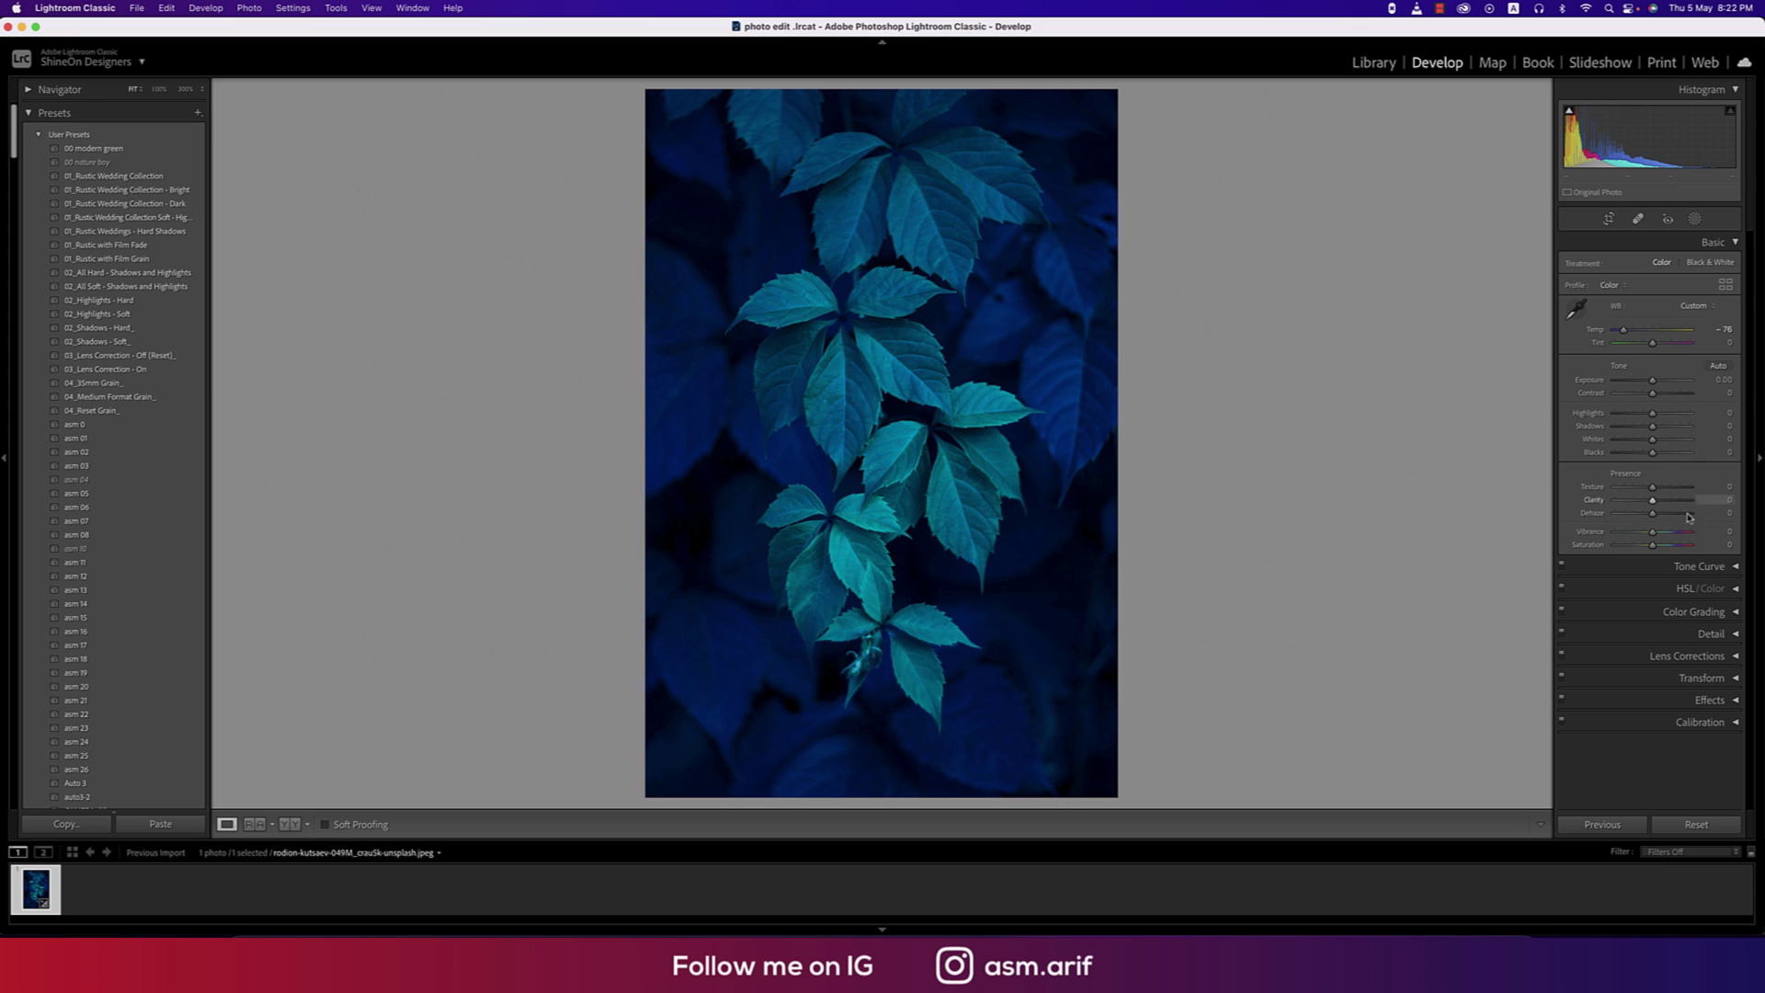
pyautogui.click(1735, 591)
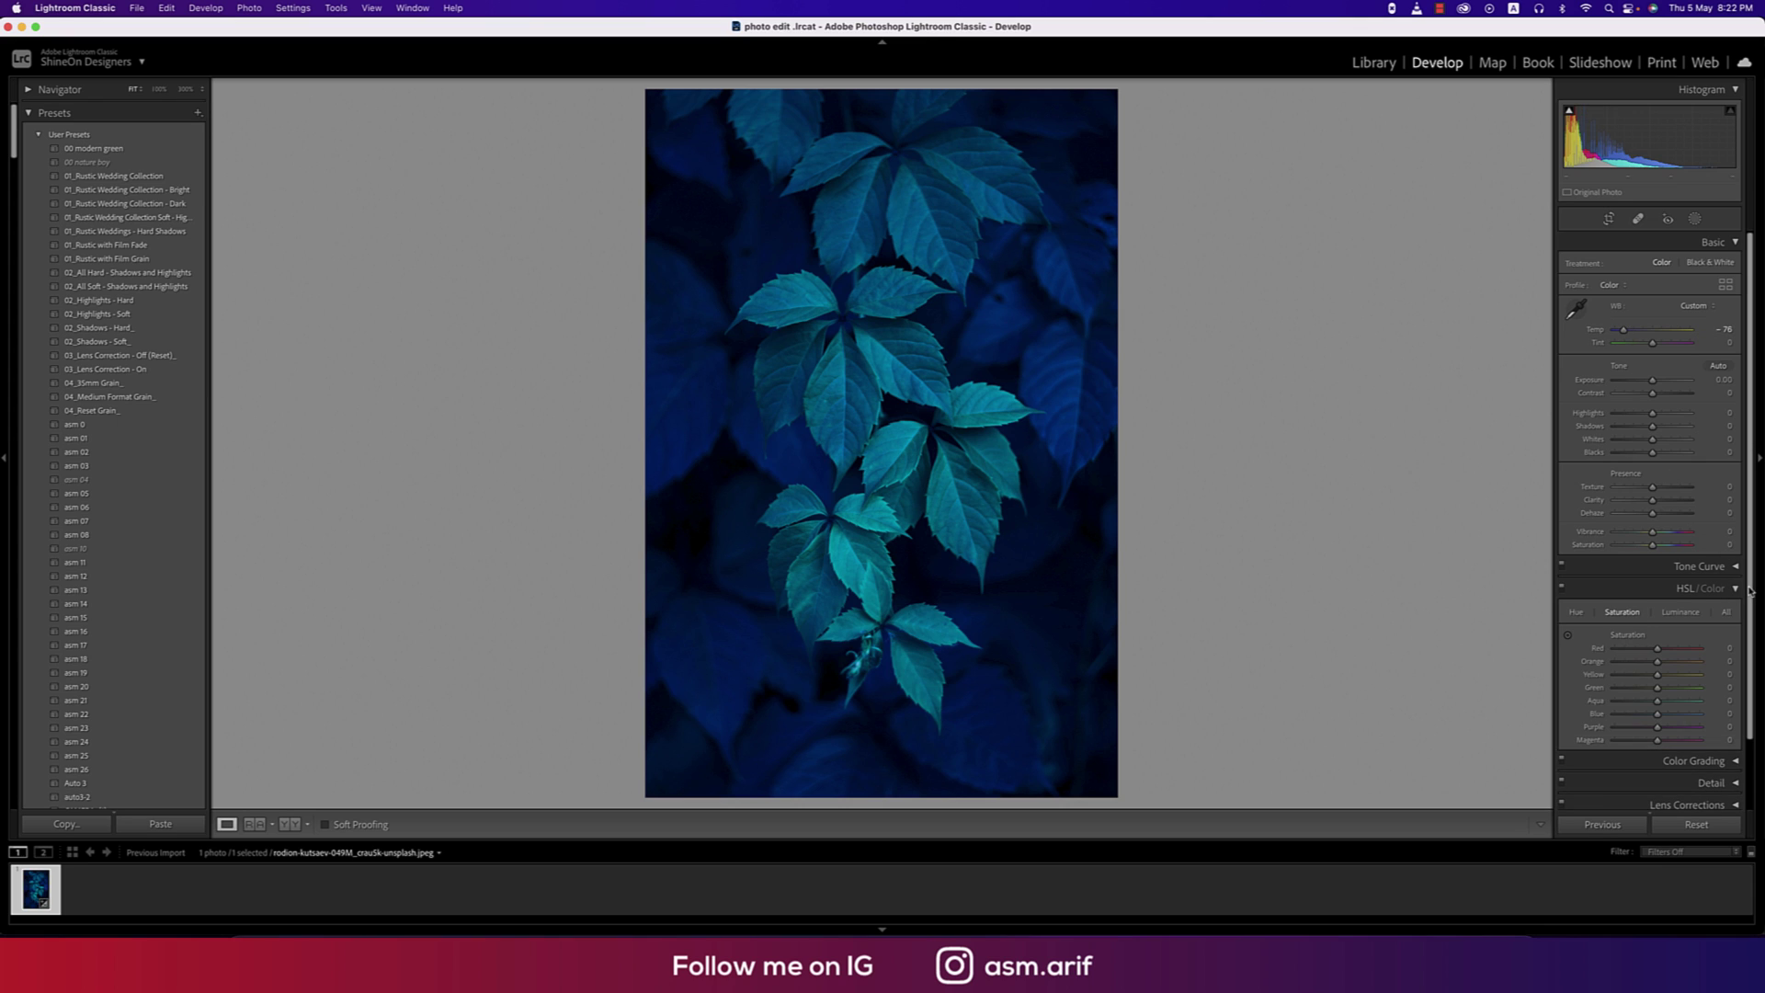
pyautogui.click(1575, 613)
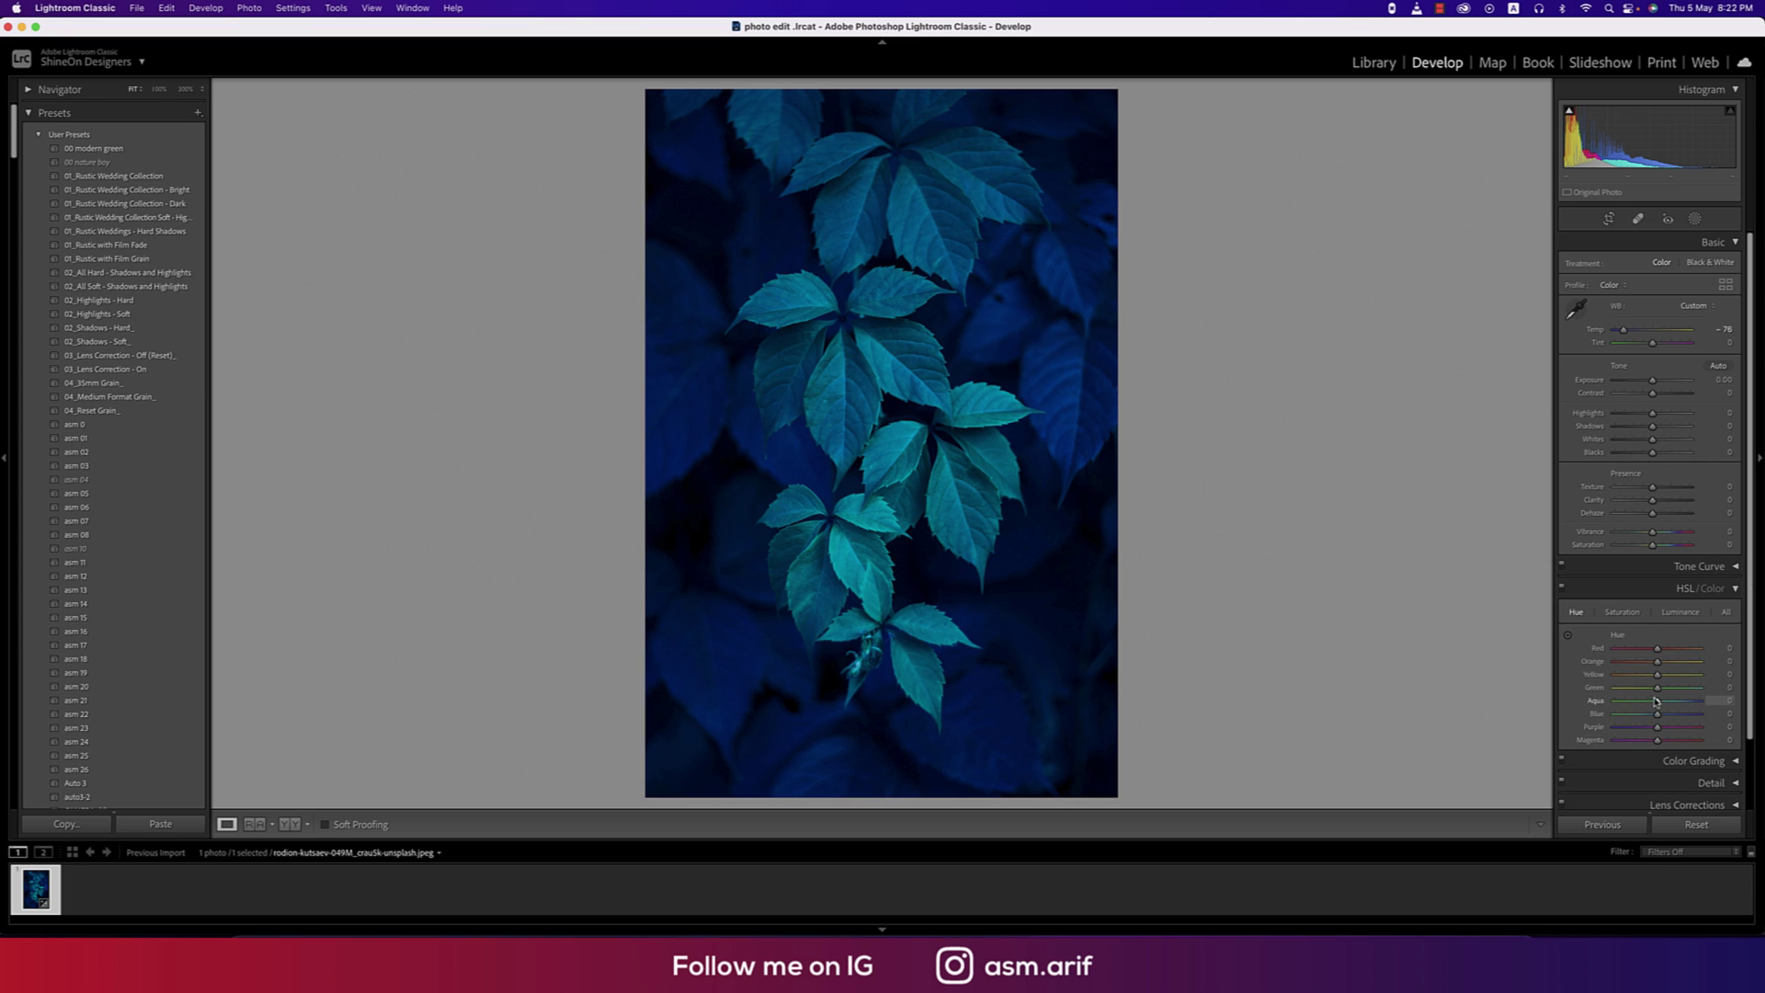
pyautogui.moveTo(1658, 687); pyautogui.dragTo(1734, 695)
# Step: Set the HSL saturation to −100 for green and −15 for blue
pyautogui.click(1623, 612)
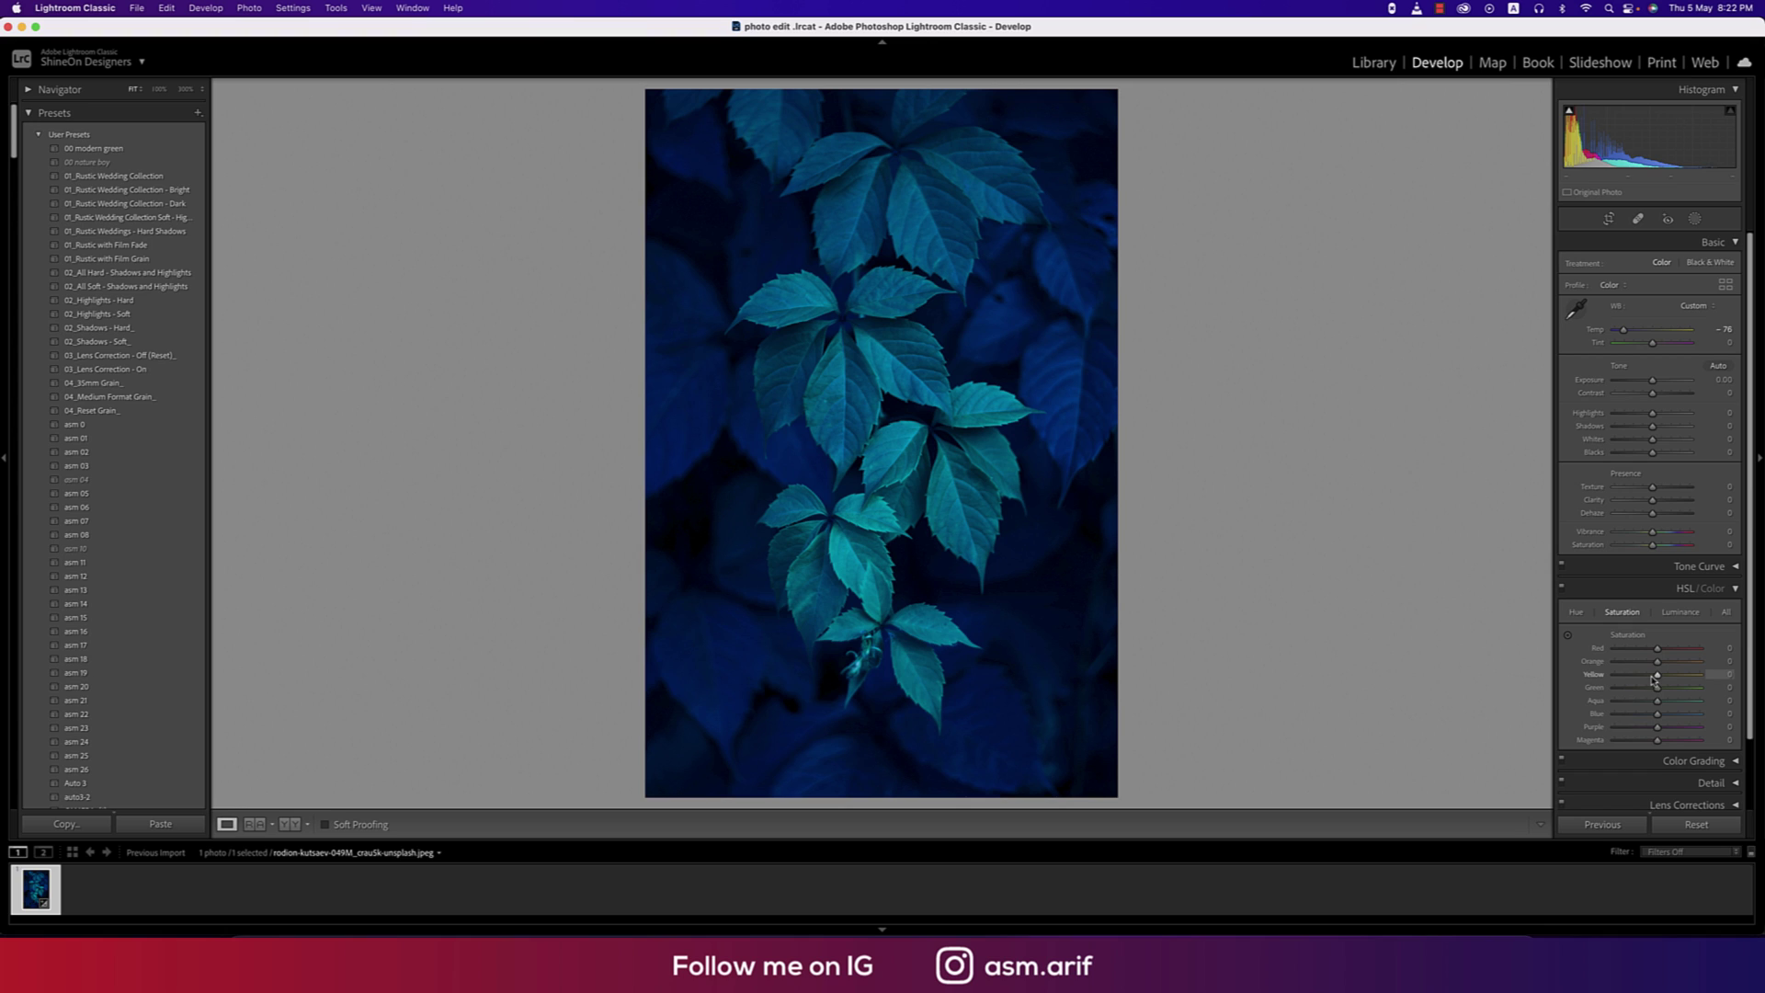
pyautogui.moveTo(1658, 689); pyautogui.dragTo(1604, 698)
pyautogui.moveTo(1659, 719)
pyautogui.mouseDown()
pyautogui.moveTo(1630, 718)
pyautogui.moveTo(1651, 718)
pyautogui.mouseUp()
# Step: Set the blue hue to +37 and the purple hue to −71, and compare the photo with its original version
pyautogui.click(1575, 613)
pyautogui.moveTo(1658, 715); pyautogui.dragTo(1627, 734)
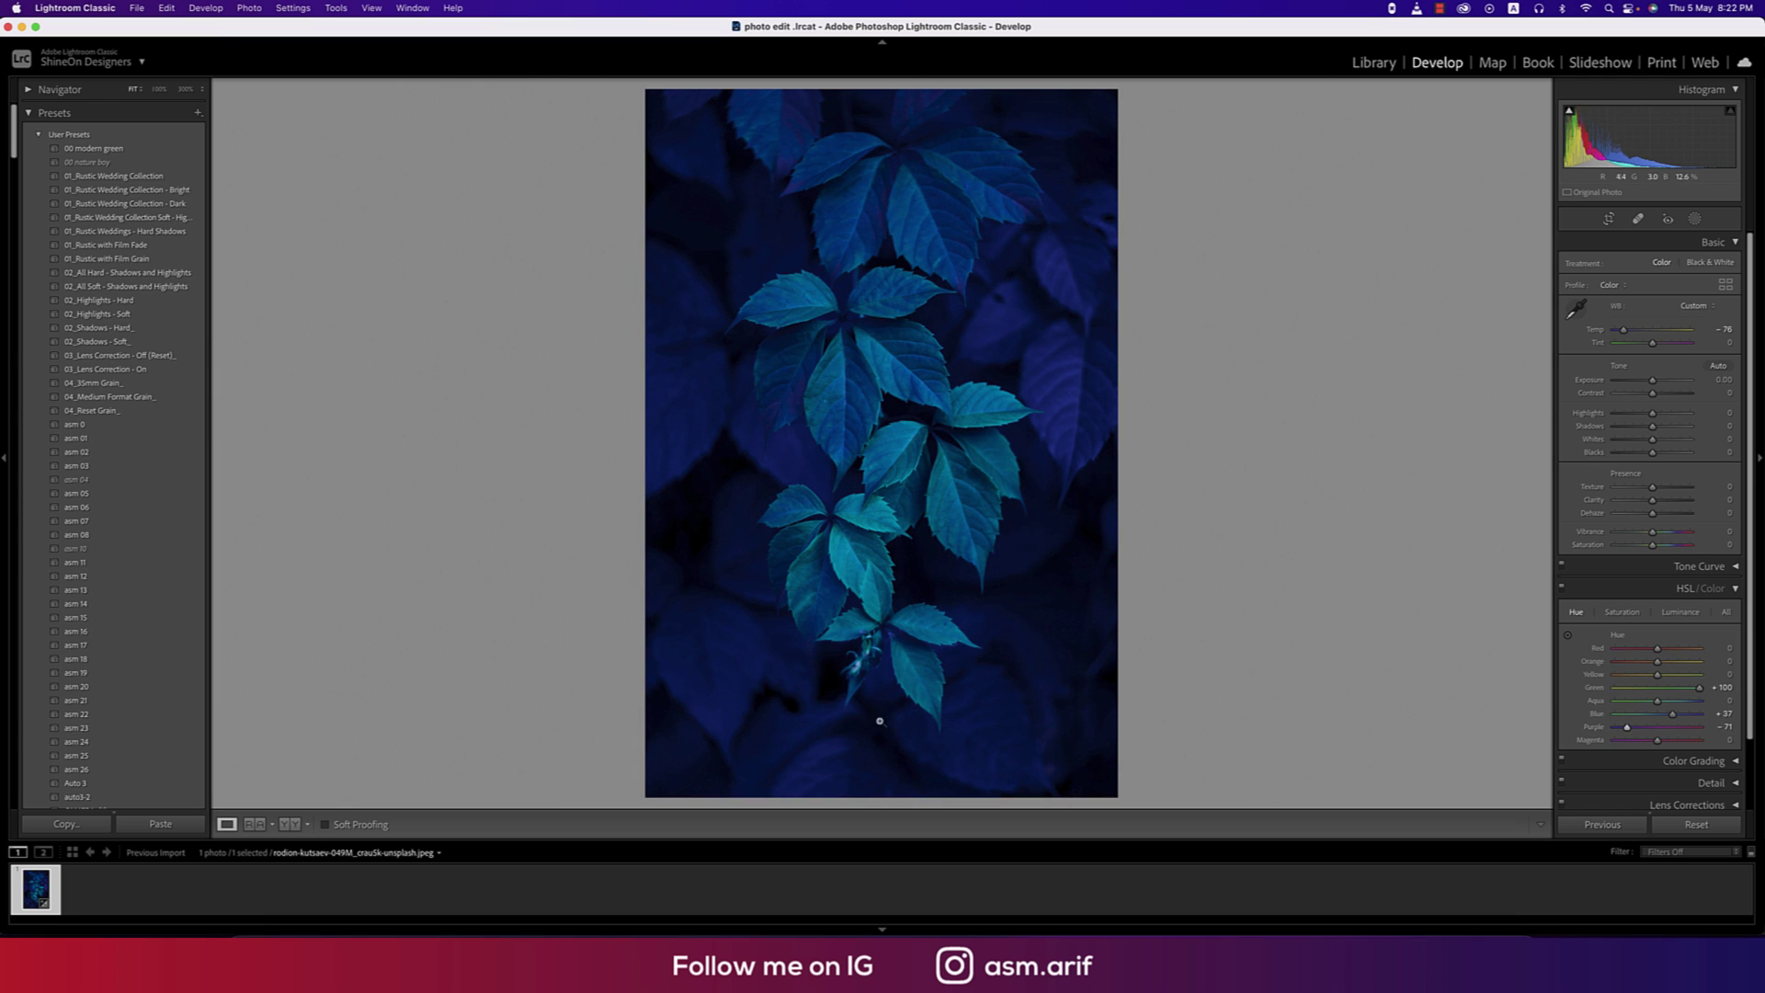
pyautogui.press('y')
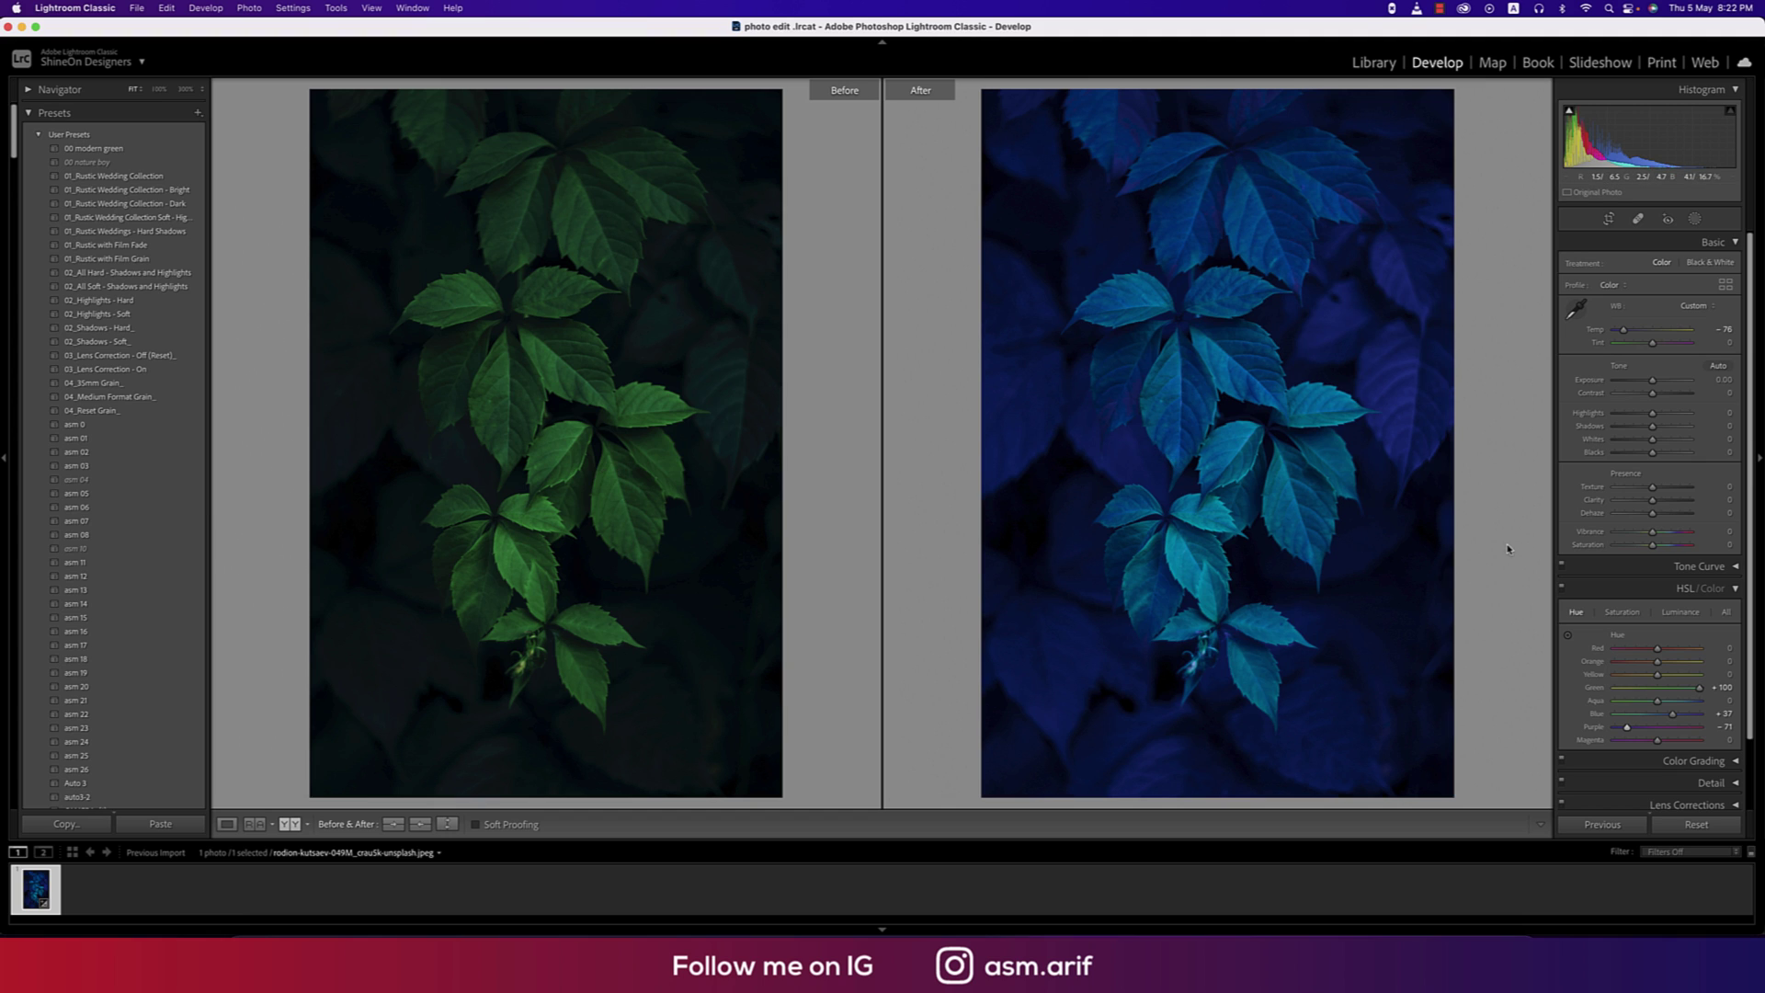
pyautogui.press('y')
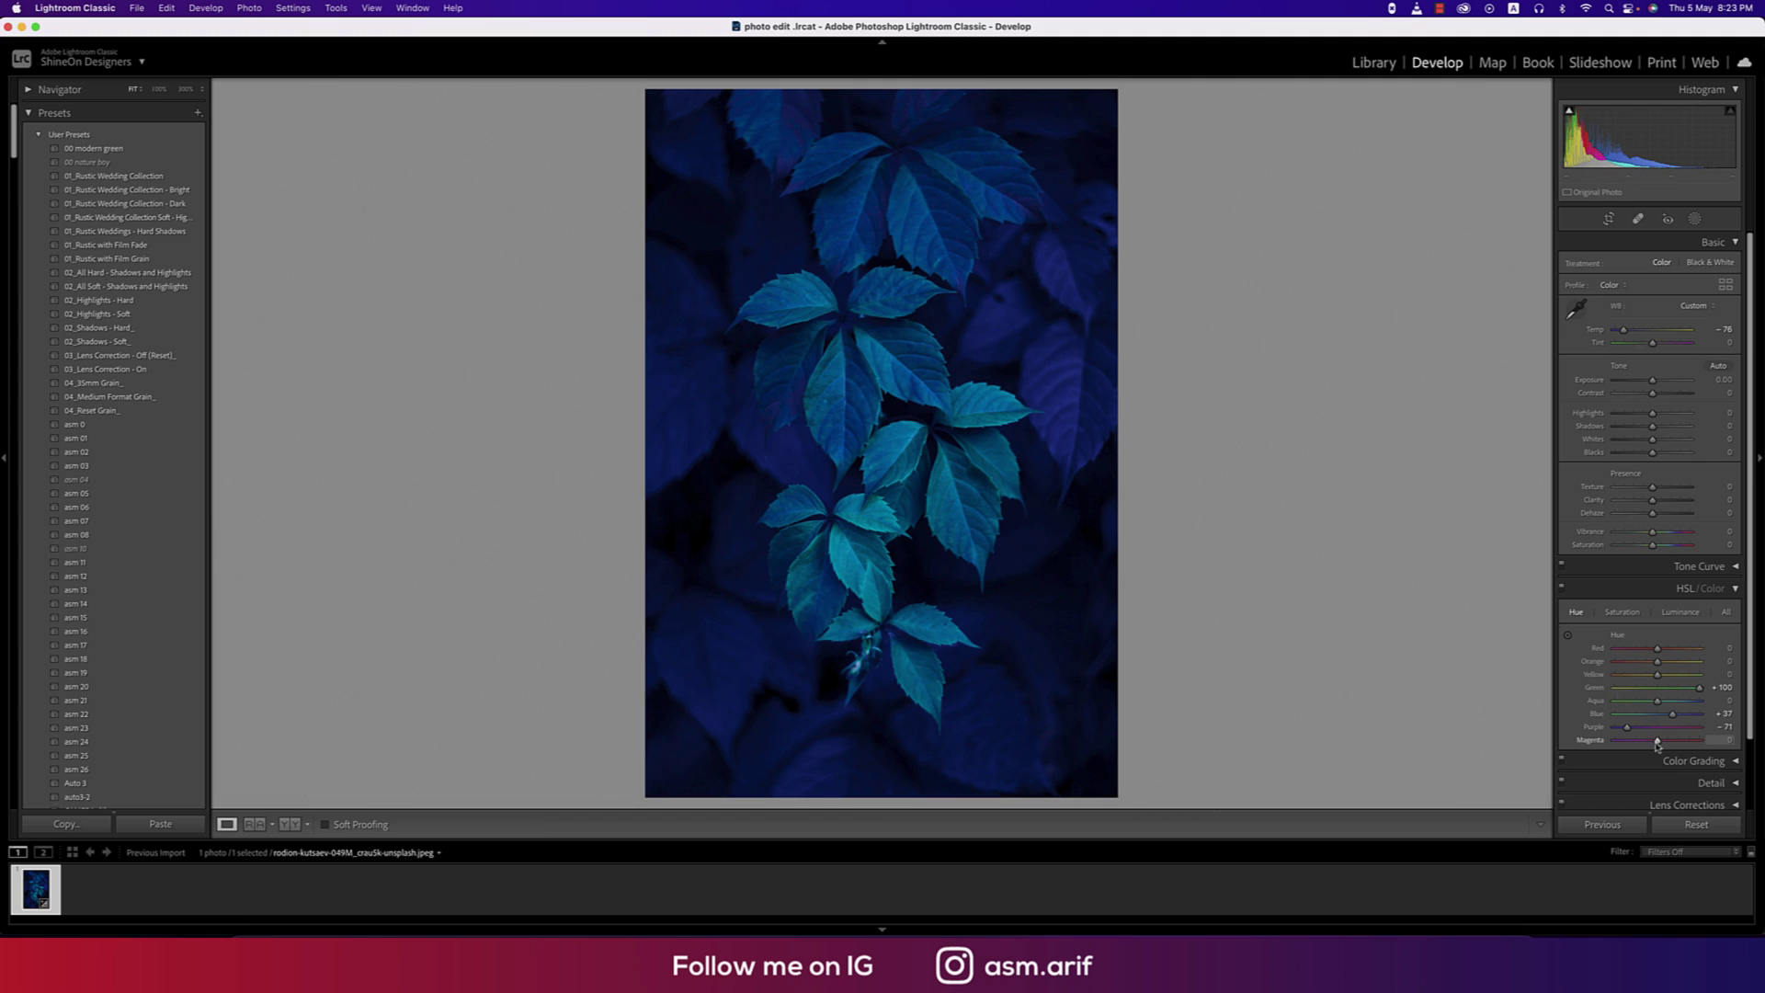
# Step: Set the HSL saturation to −100 for red, orange and yellow, +46 for green, −23 for blue and +4 for purple
pyautogui.moveTo(1657, 740)
pyautogui.mouseDown()
pyautogui.moveTo(1635, 744)
pyautogui.moveTo(1706, 750)
pyautogui.moveTo(1651, 716)
pyautogui.mouseUp()
pyautogui.click(1621, 611)
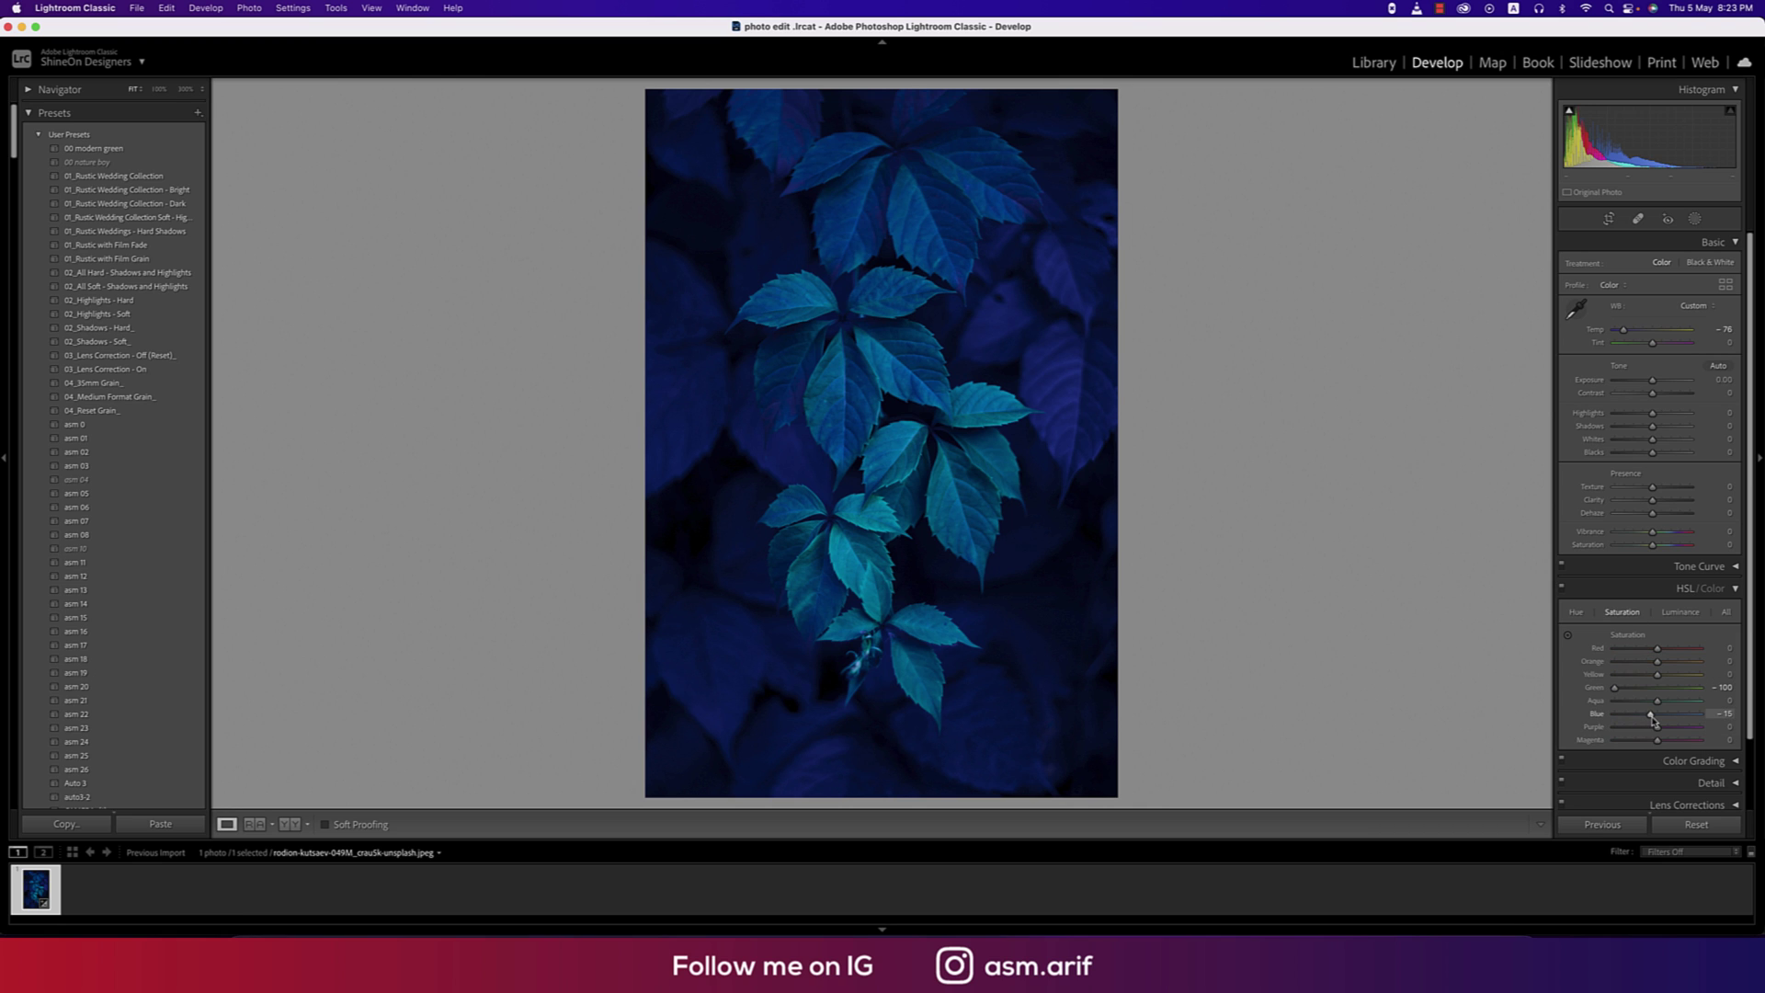
pyautogui.press('\\')
pyautogui.press('\\')
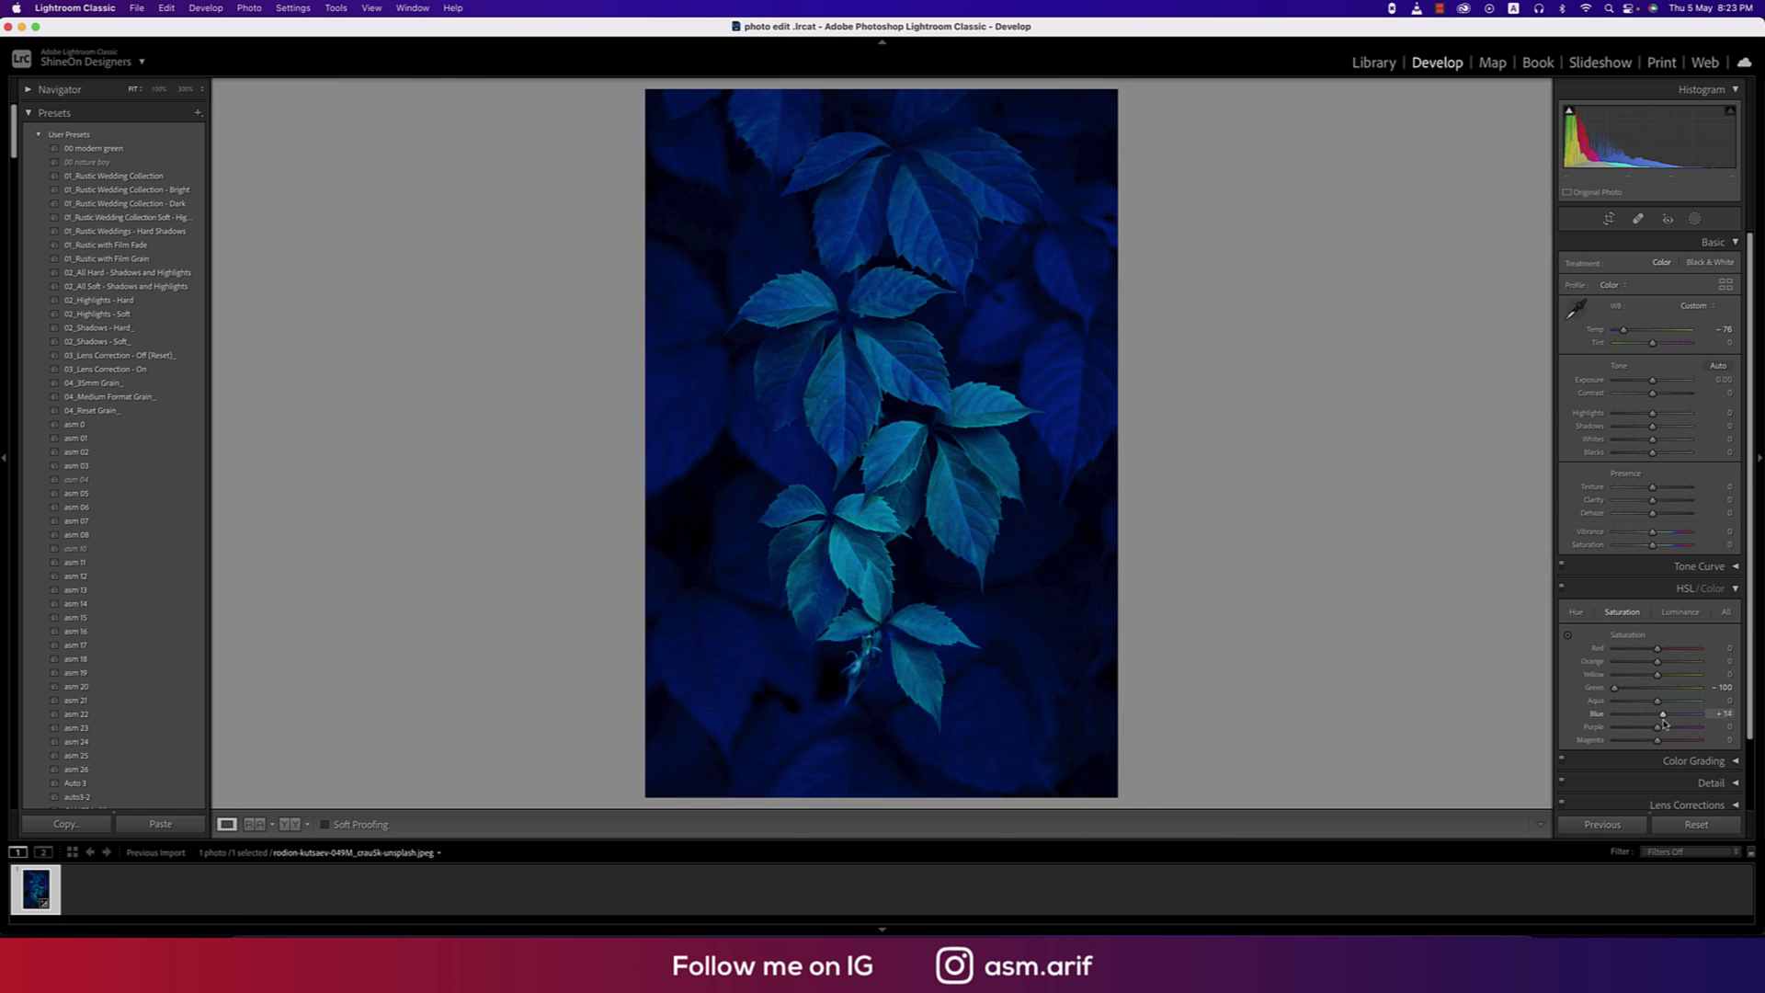
pyautogui.moveTo(1654, 724); pyautogui.dragTo(1615, 650)
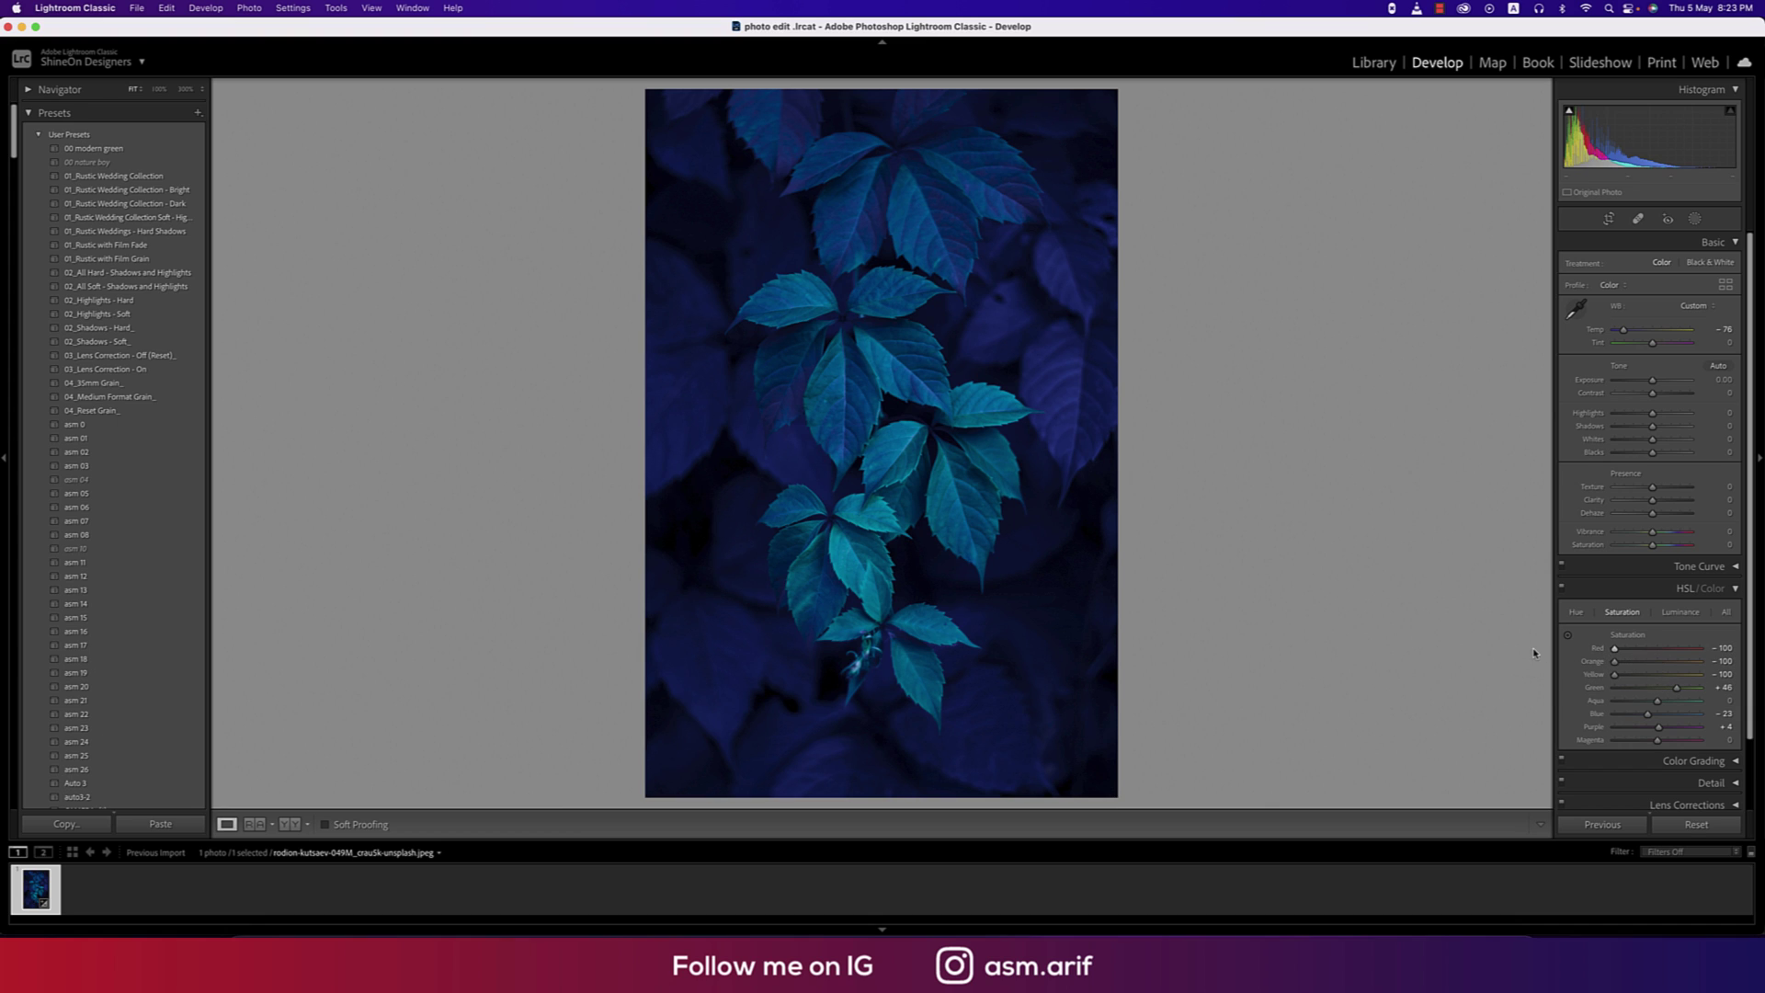
# Step: Adjust the Blue Primary hue in the Calibration settings
pyautogui.scroll(-2, 1655, 756)
pyautogui.click(1737, 793)
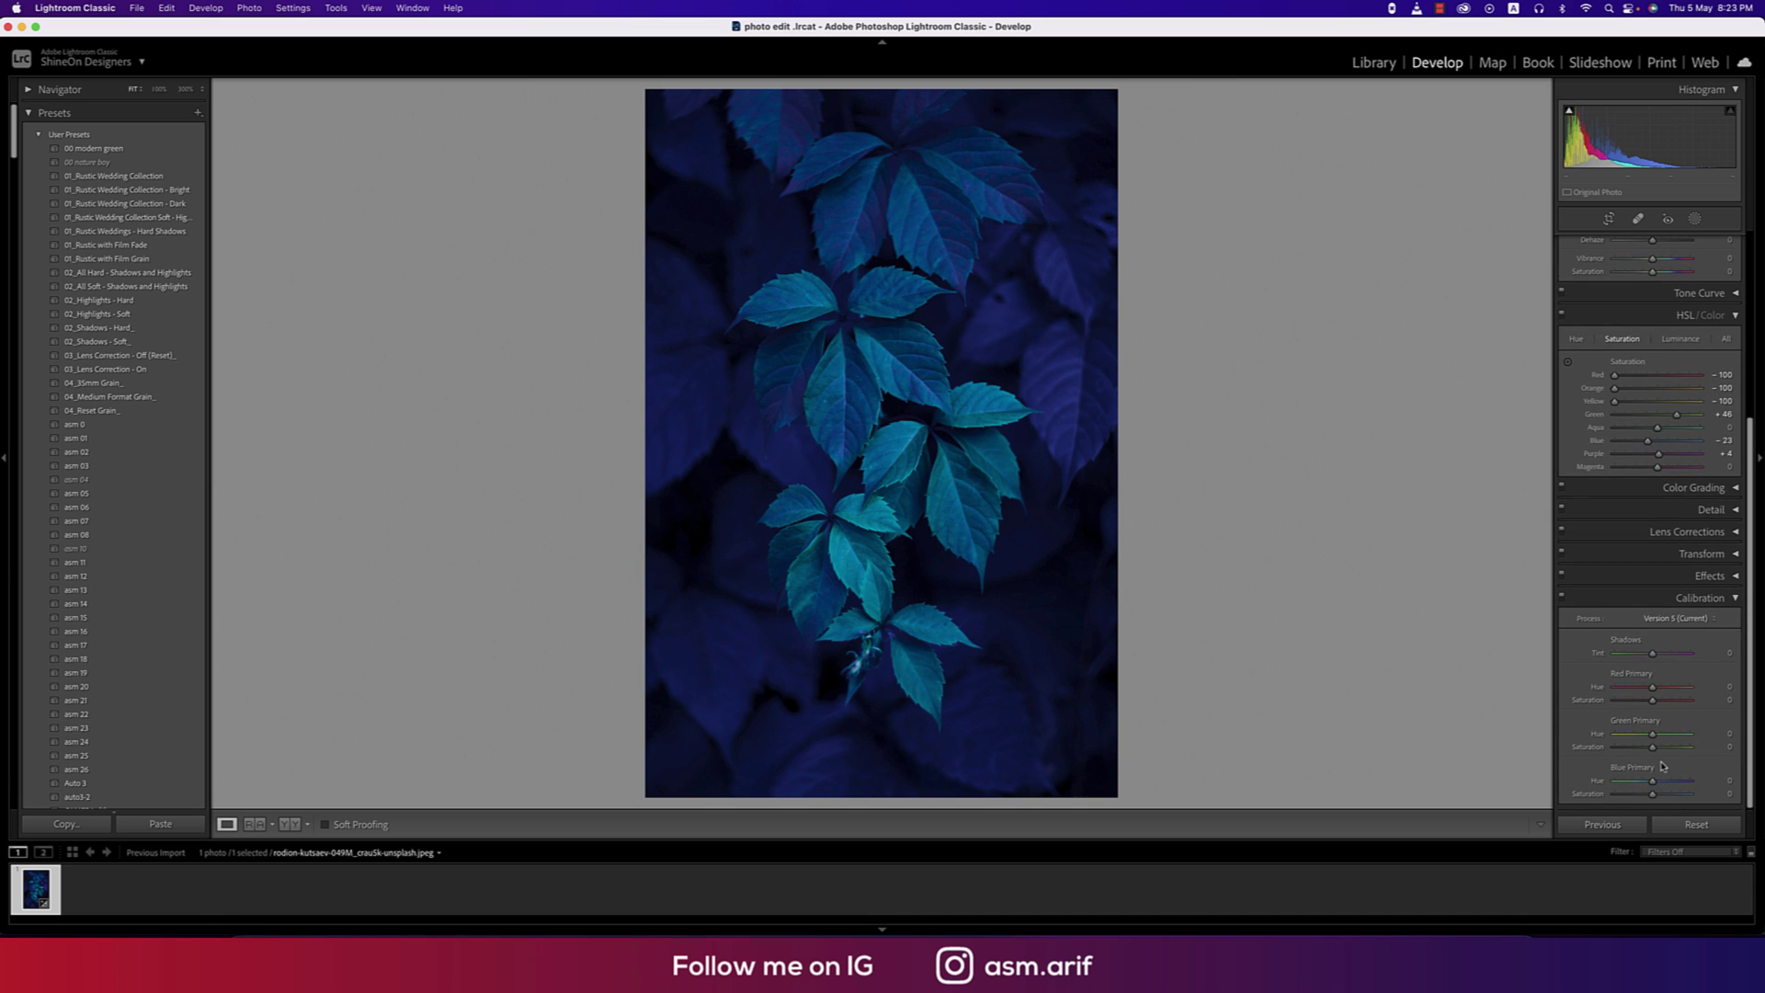
pyautogui.moveTo(1652, 781)
pyautogui.mouseDown()
pyautogui.moveTo(1624, 781)
pyautogui.moveTo(1661, 787)
pyautogui.moveTo(1616, 740)
pyautogui.moveTo(1710, 764)
pyautogui.moveTo(1675, 761)
pyautogui.mouseUp()
# Step: Set the white balance to Tint +36 and Temp −74
pyautogui.scroll(5, 1663, 597)
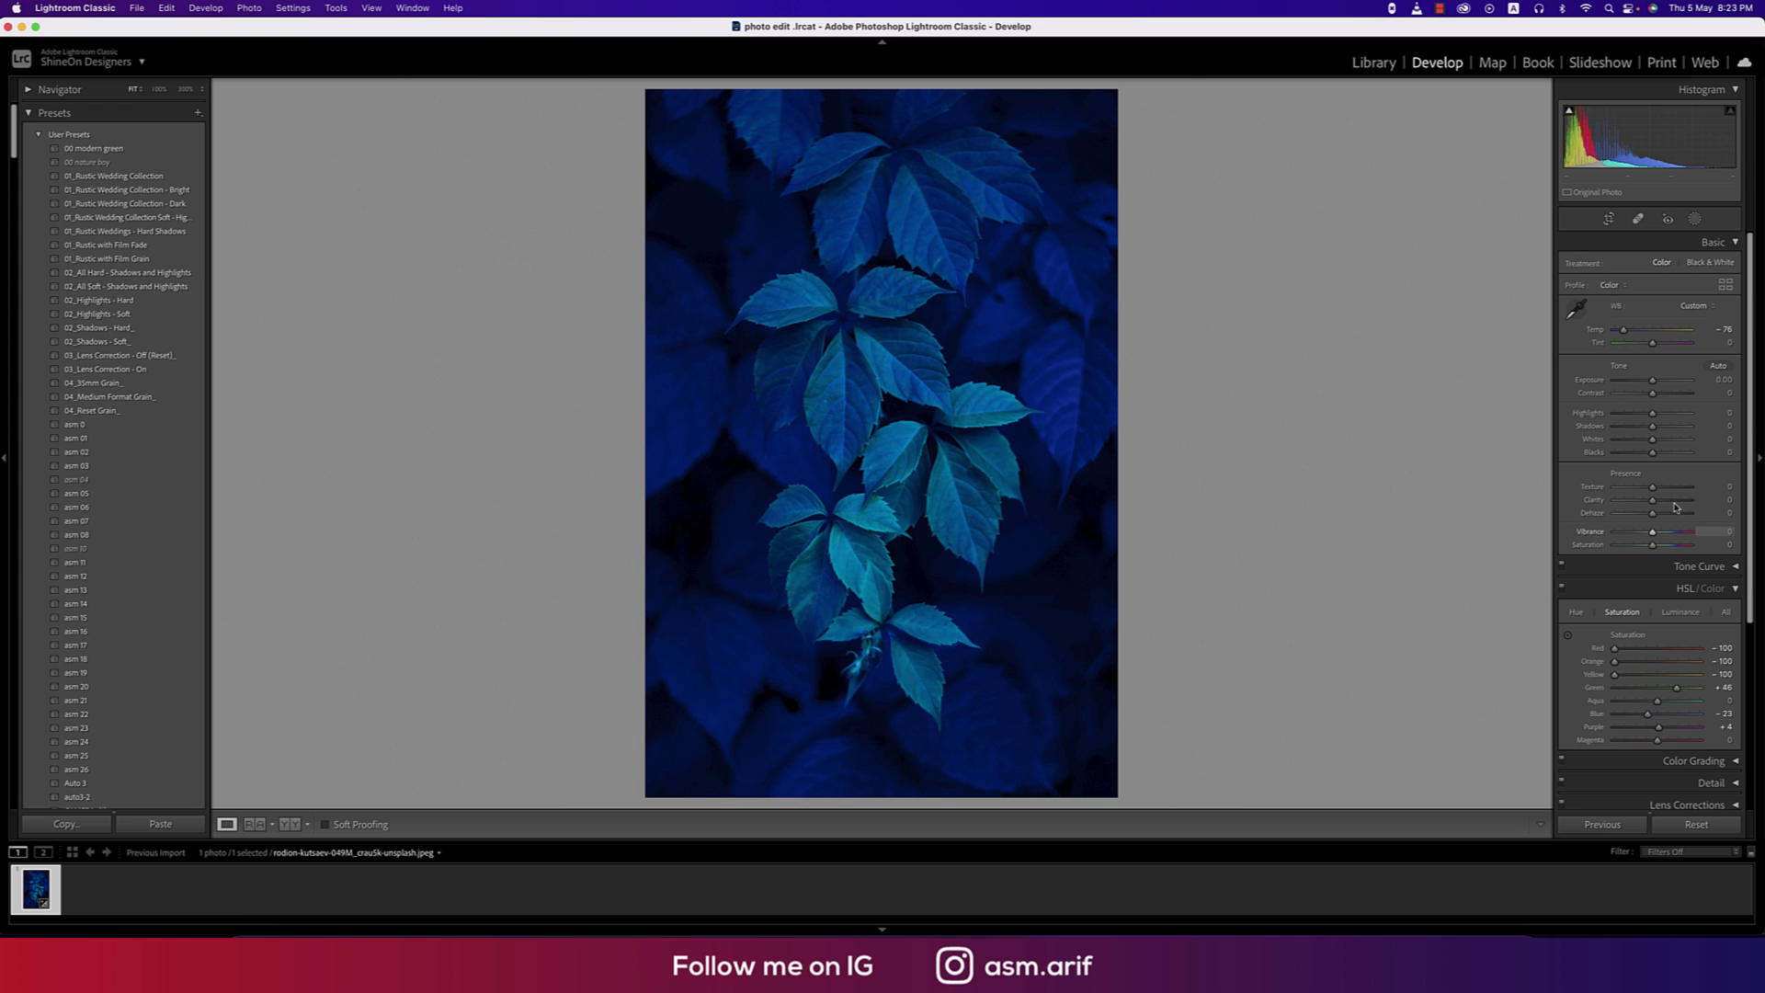
pyautogui.moveTo(1653, 348)
pyautogui.mouseDown()
pyautogui.moveTo(1629, 348)
pyautogui.moveTo(1669, 349)
pyautogui.mouseUp()
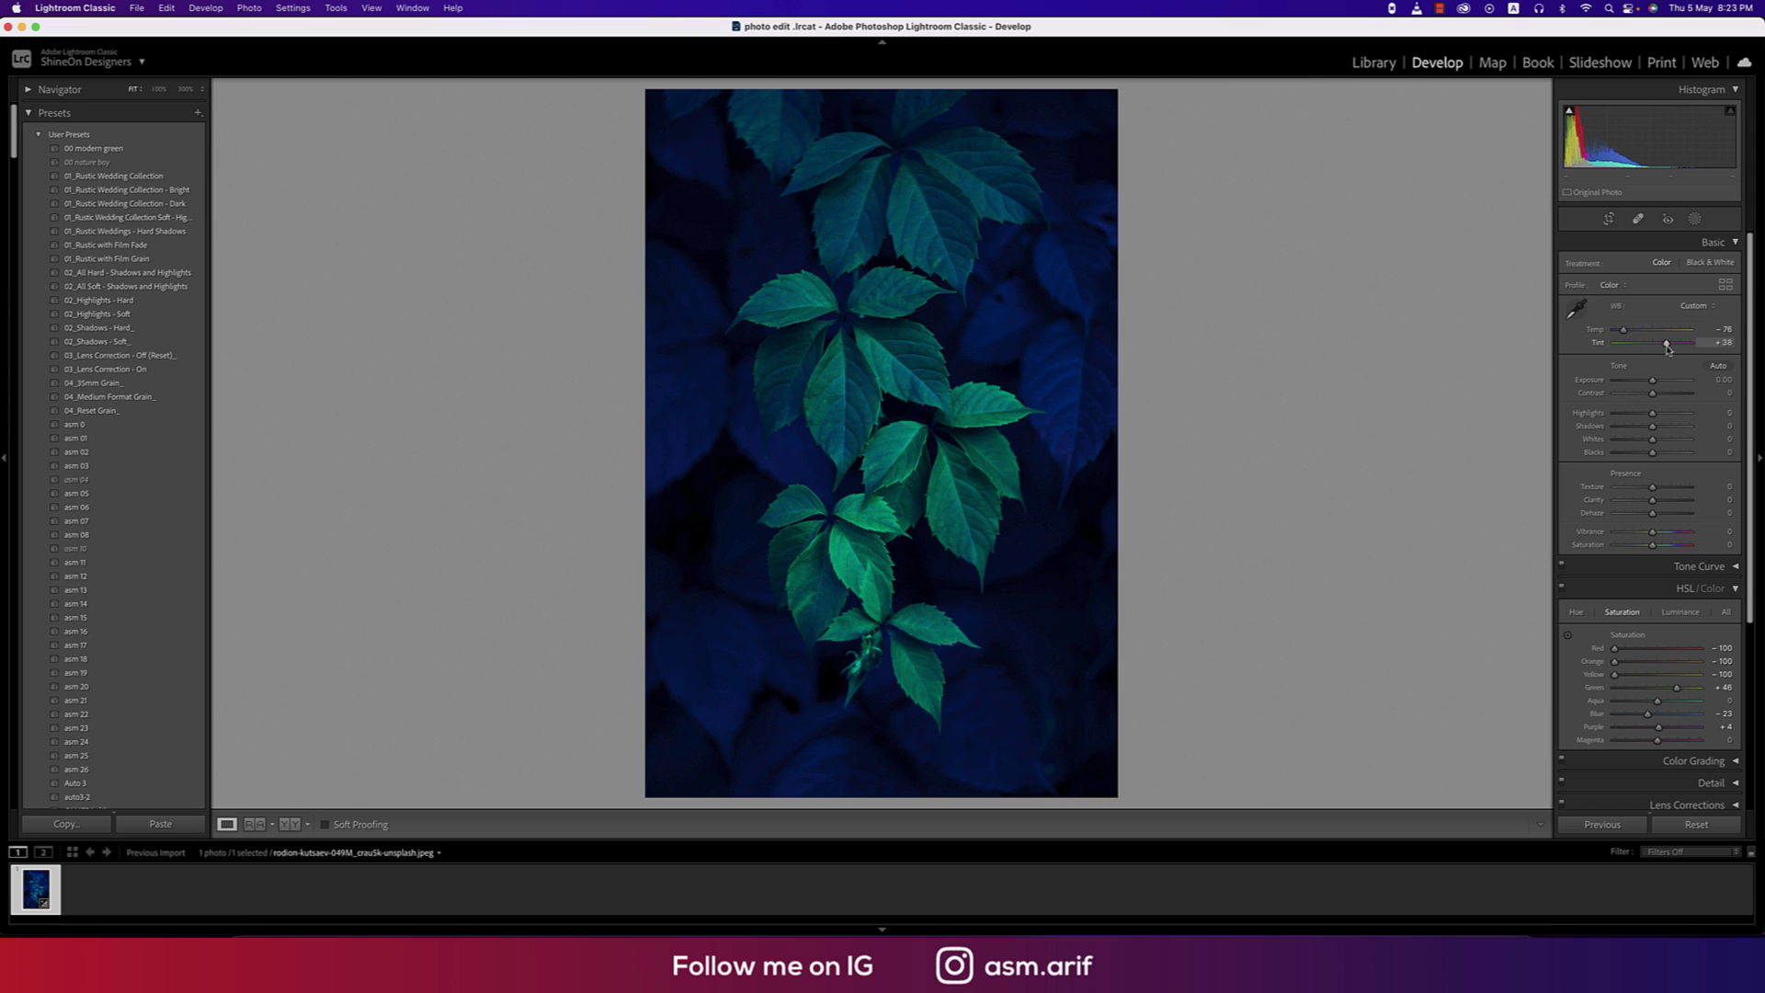
pyautogui.moveTo(1668, 350); pyautogui.dragTo(1667, 351)
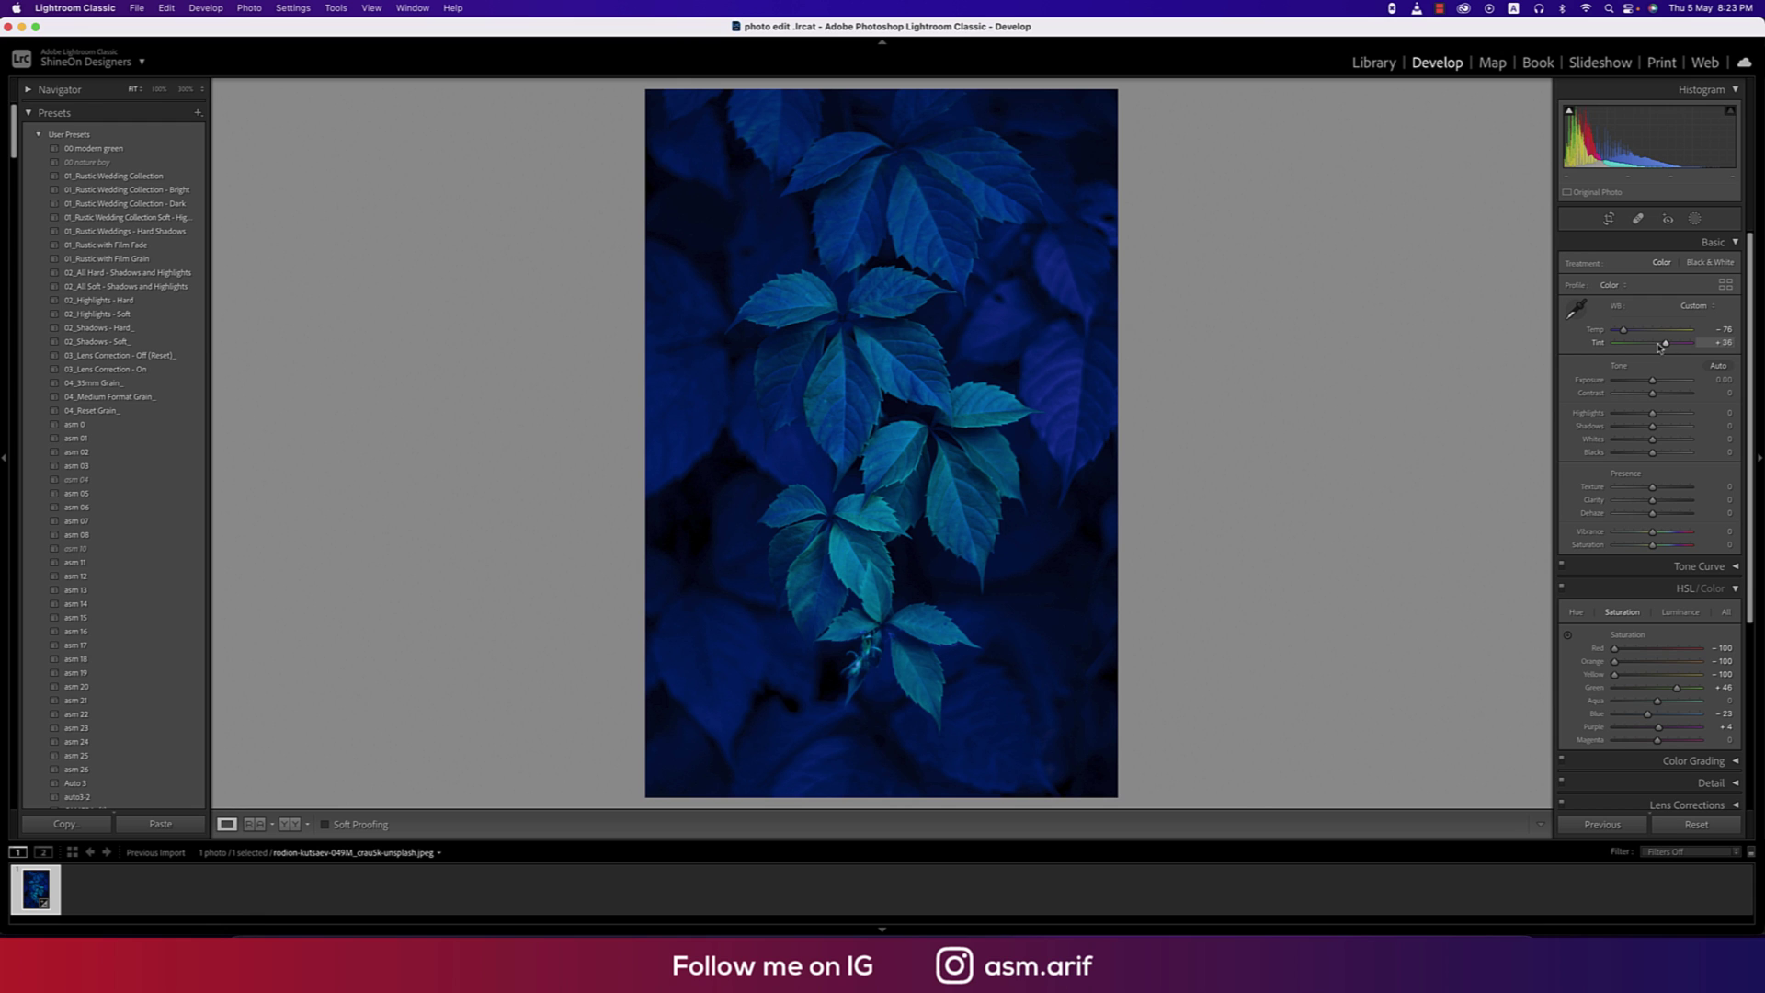
pyautogui.moveTo(1624, 331); pyautogui.dragTo(1626, 332)
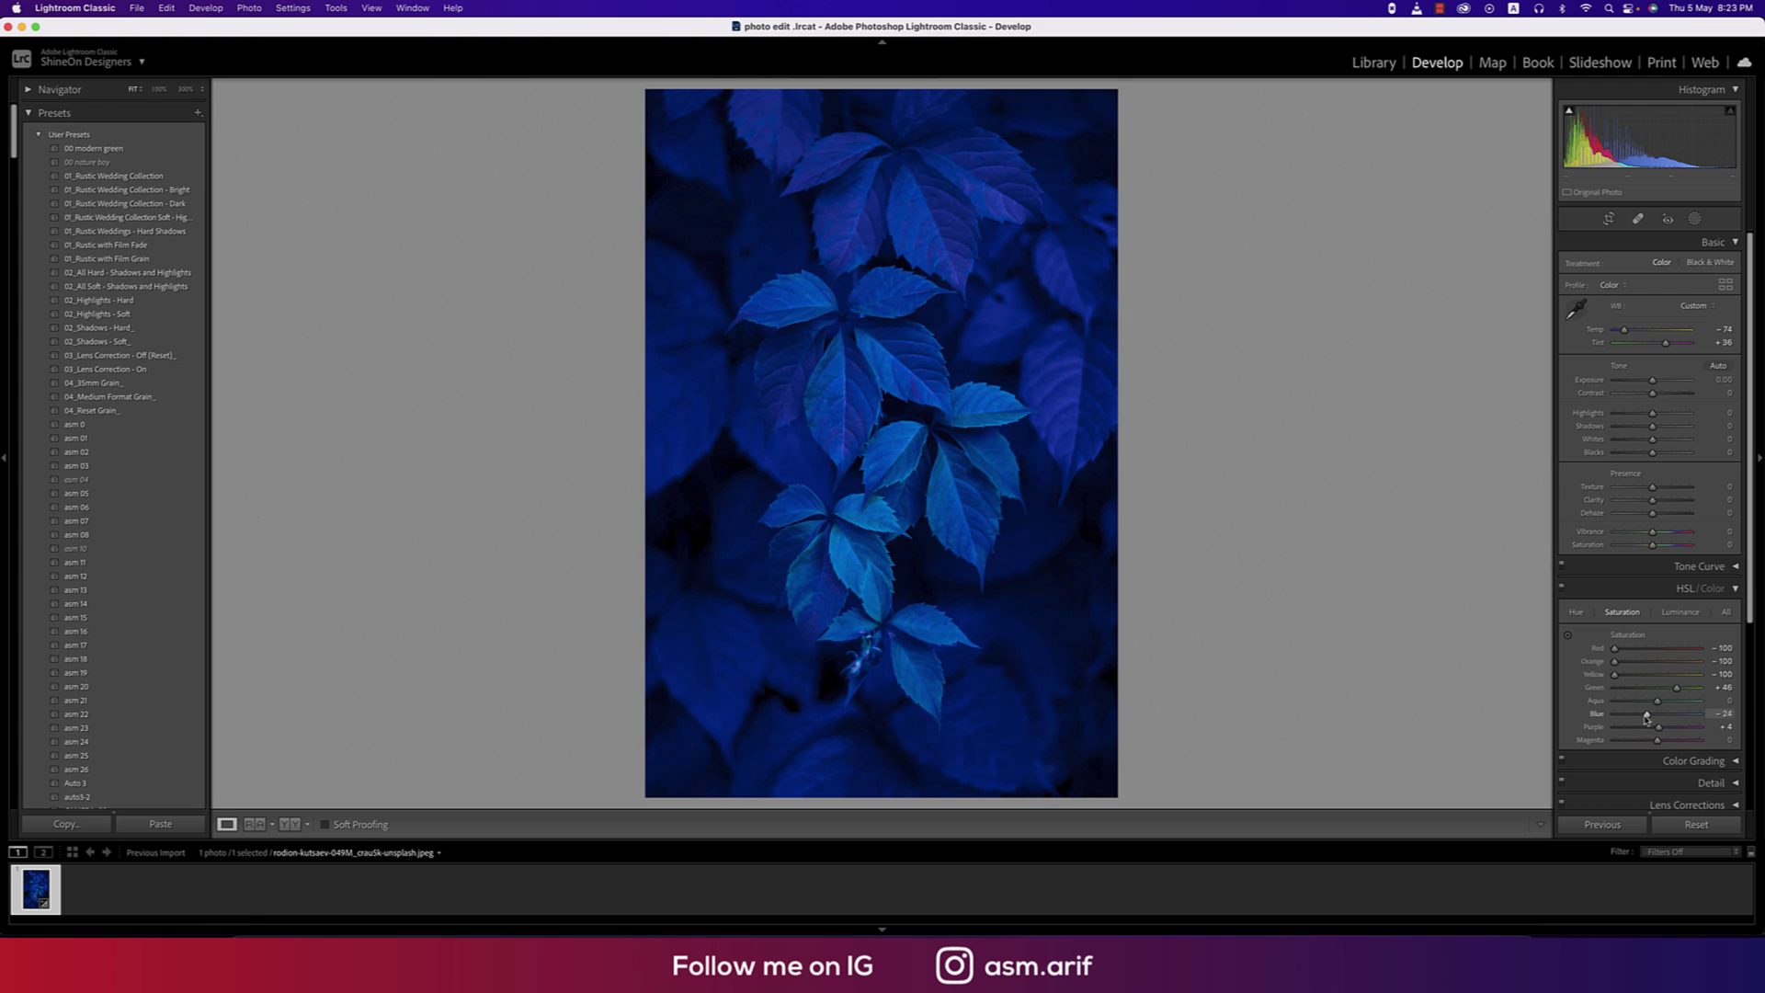
# Step: Fine-tune the blue saturation and set the blue luminance to −12
pyautogui.moveTo(1647, 718); pyautogui.dragTo(1649, 718)
pyautogui.click(1684, 613)
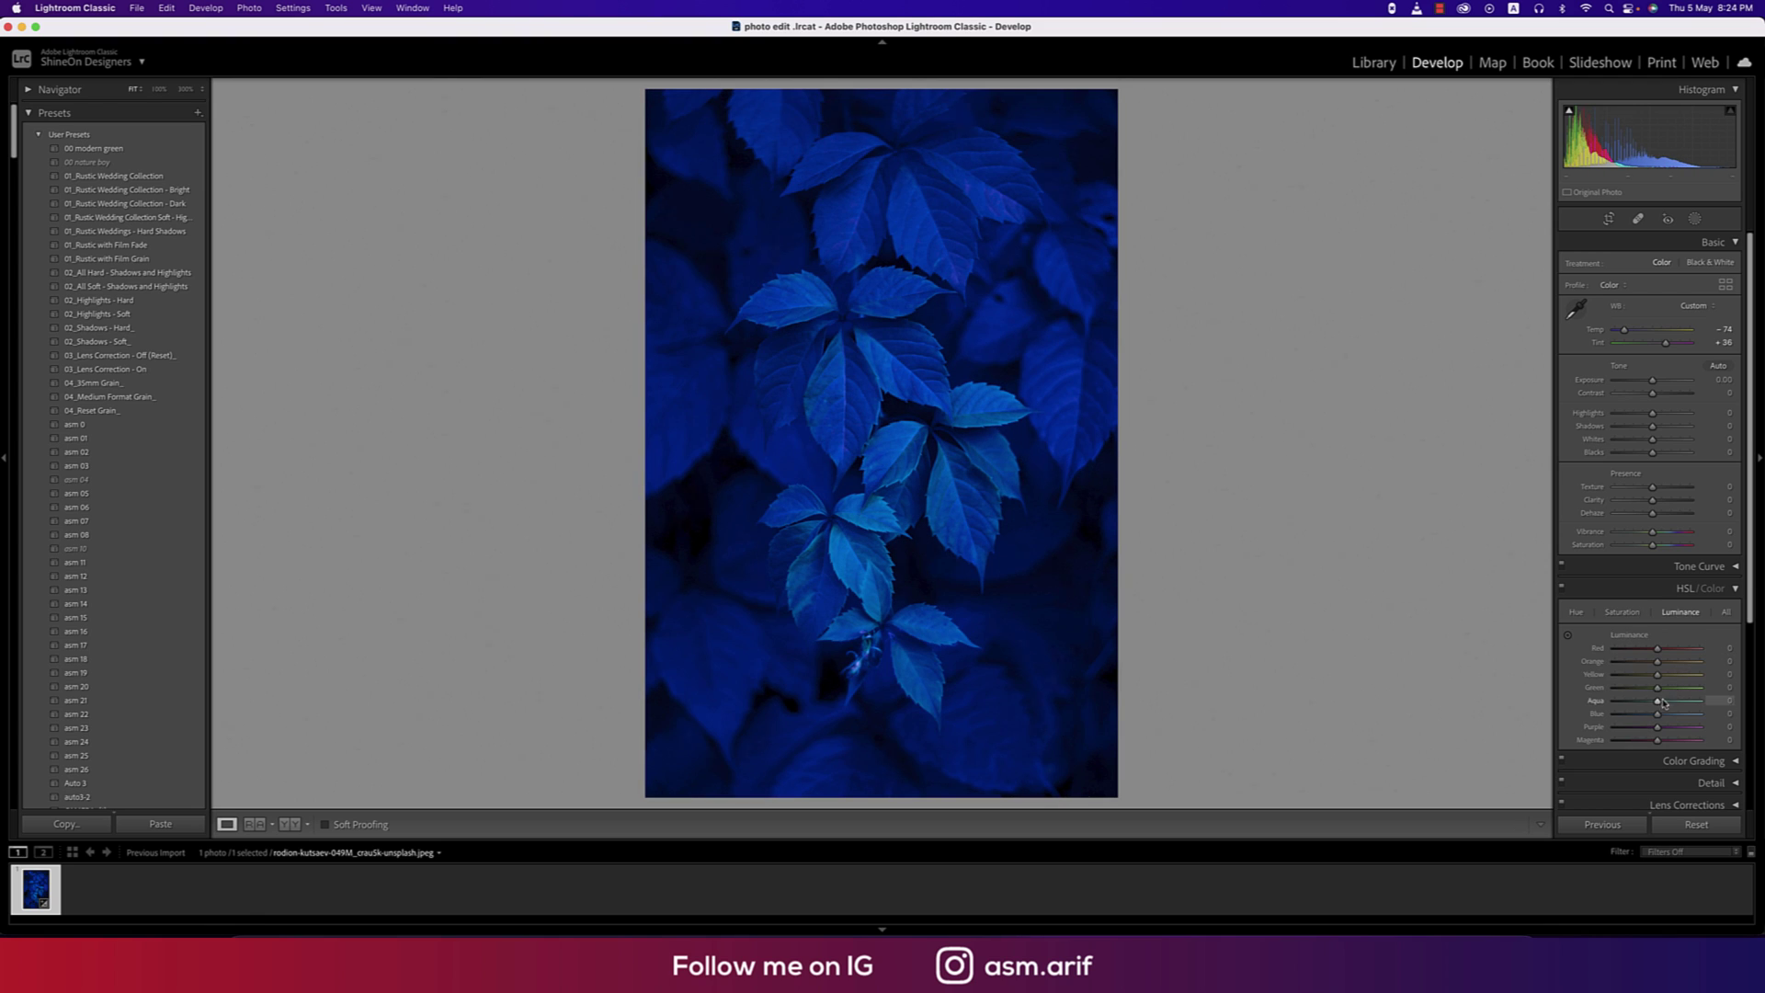
pyautogui.moveTo(1657, 717); pyautogui.dragTo(1654, 716)
# Step: Set the white balance Temp to −72 and the Vibrance to −7
pyautogui.moveTo(1624, 331); pyautogui.dragTo(1626, 331)
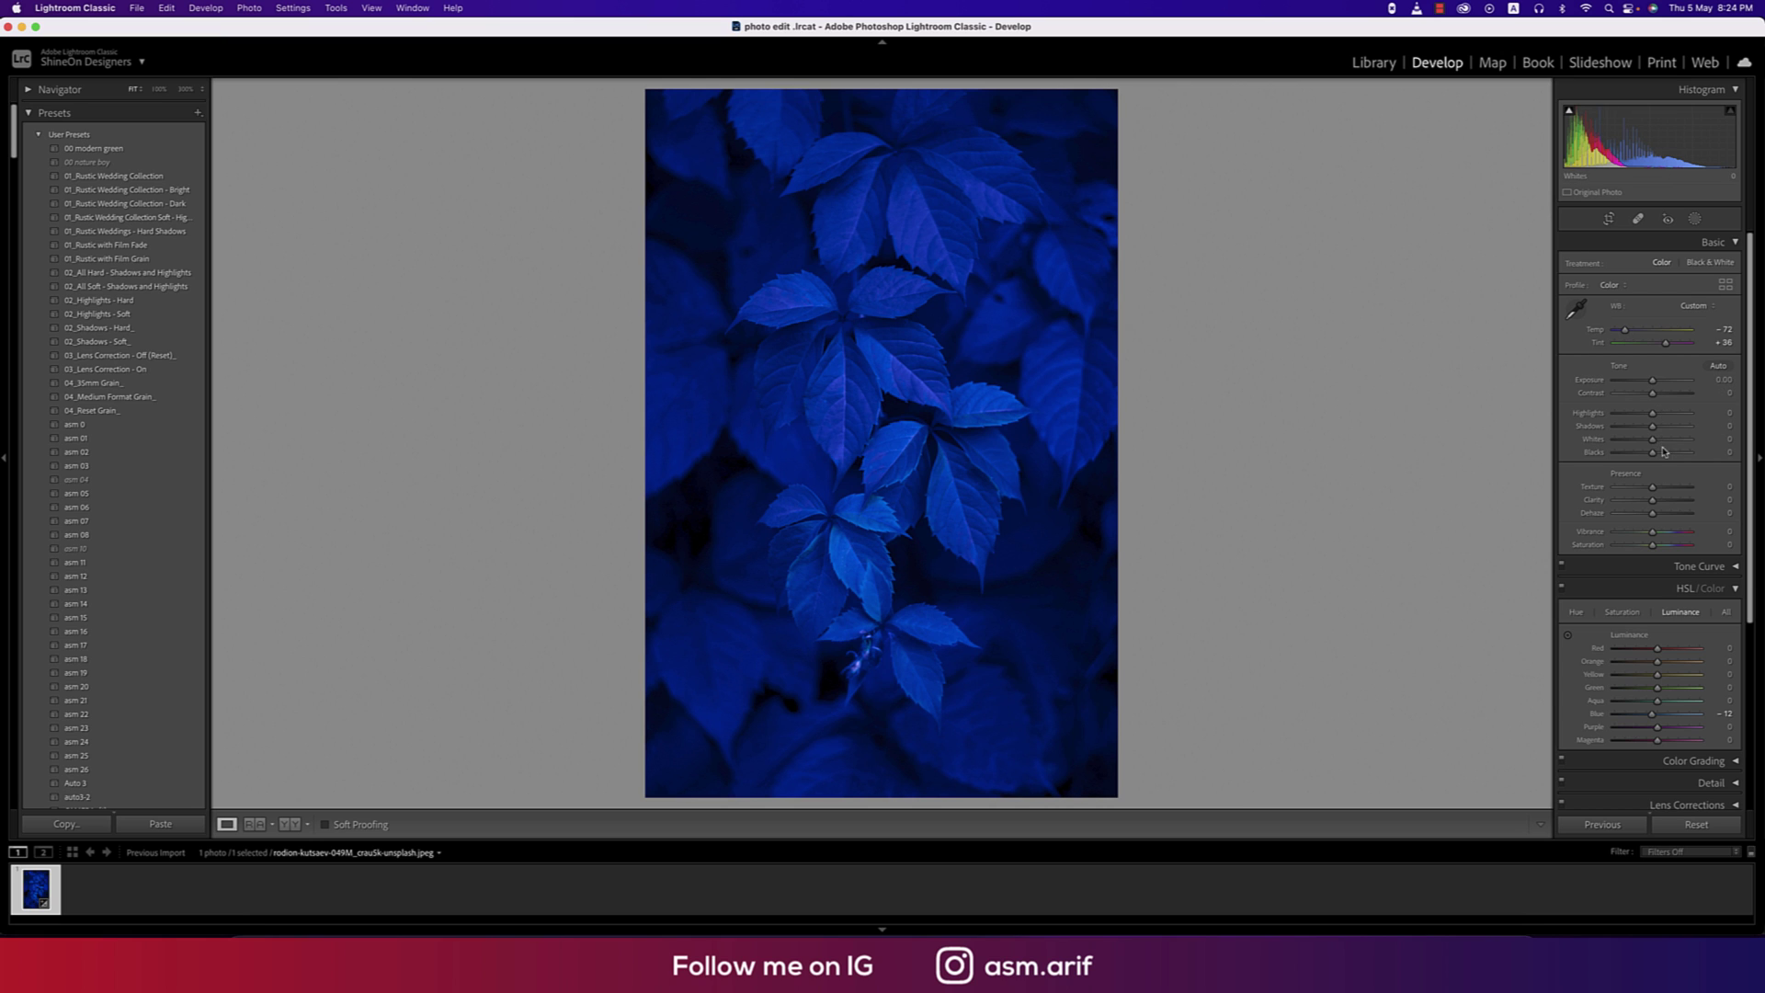
pyautogui.moveTo(1653, 536)
pyautogui.mouseDown()
pyautogui.moveTo(1635, 549)
pyautogui.moveTo(1651, 550)
pyautogui.mouseUp()
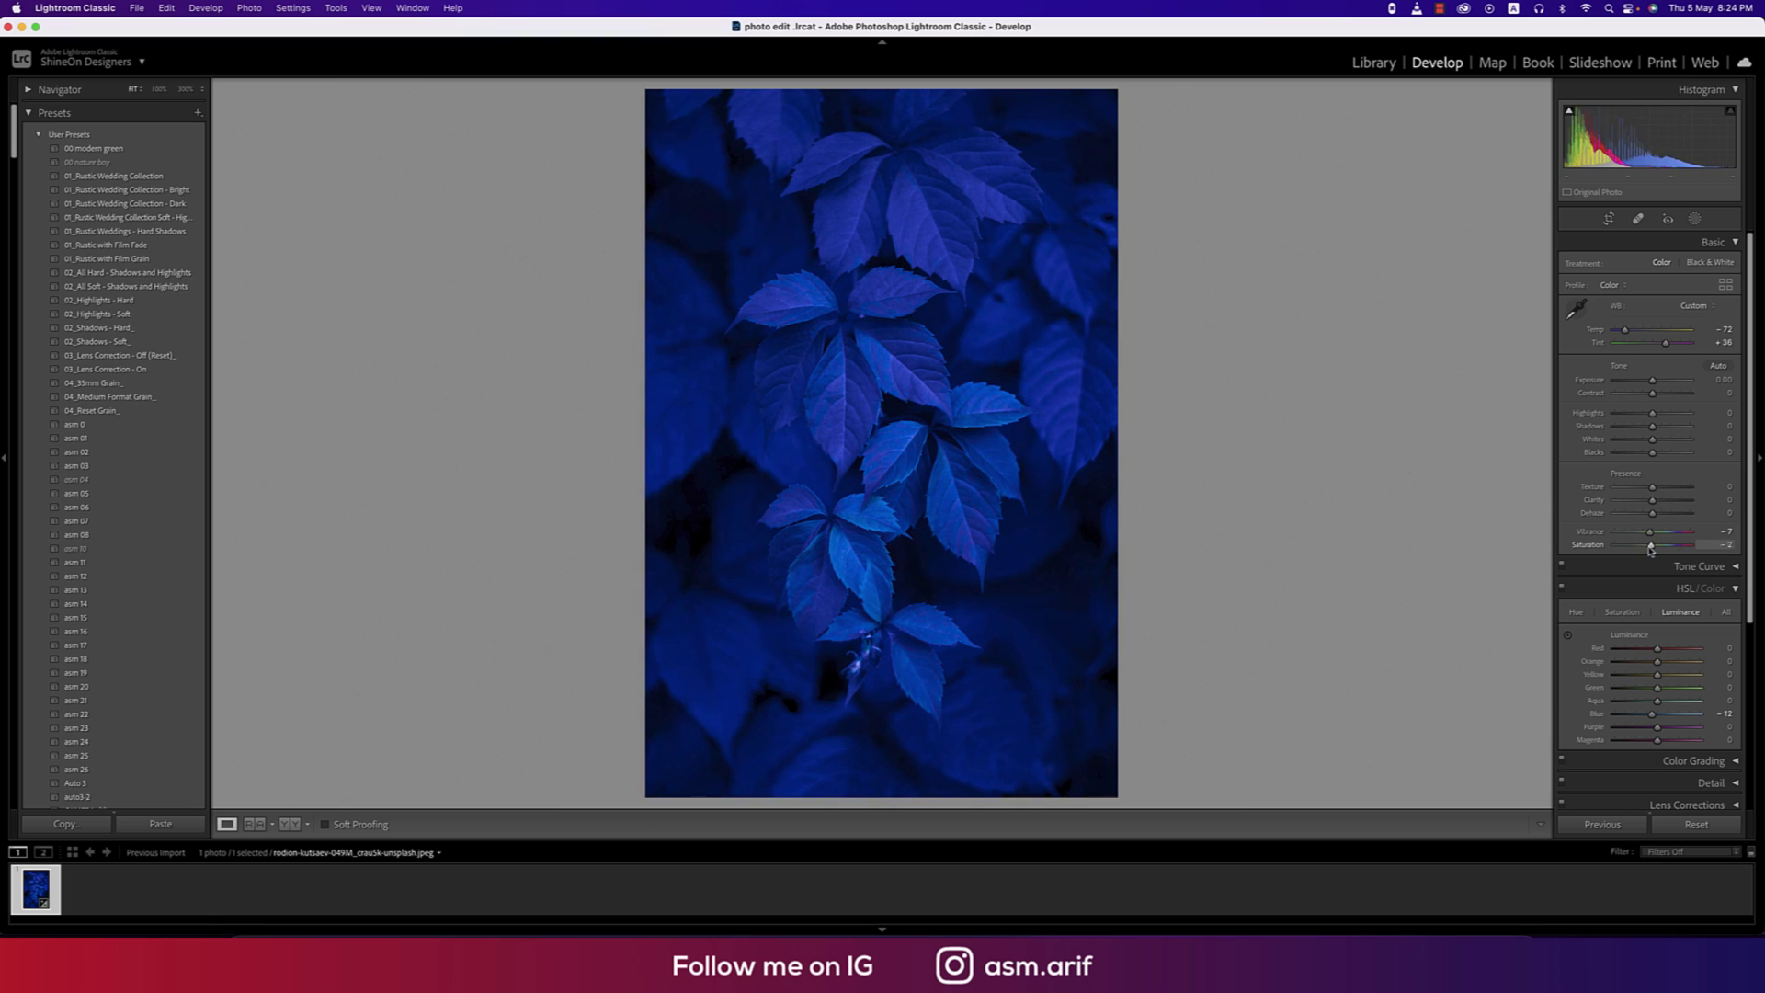
# Step: Set the HSL saturation to −100 for green and aqua, −3 for blue, −33 for purple and −49 for magenta, and compare with the original
pyautogui.click(1622, 611)
pyautogui.moveTo(1654, 728); pyautogui.dragTo(1635, 743)
pyautogui.moveTo(1676, 687)
pyautogui.mouseDown()
pyautogui.moveTo(1600, 691)
pyautogui.moveTo(1658, 717)
pyautogui.mouseUp()
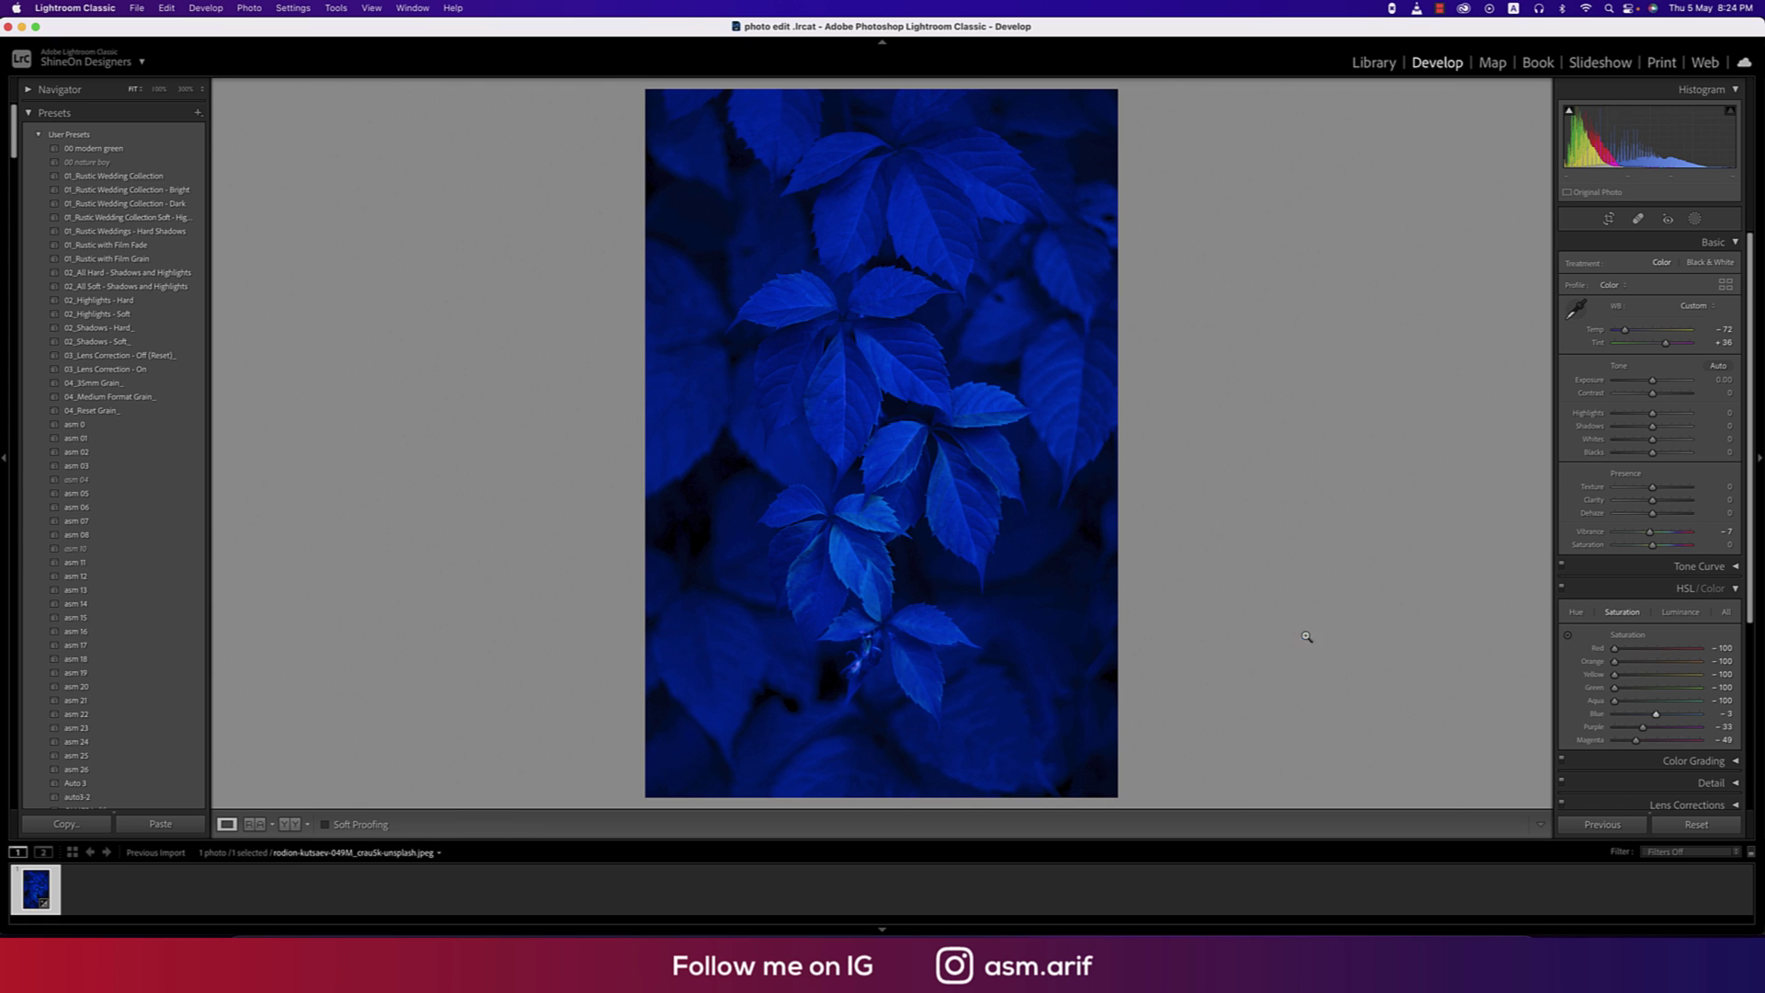
pyautogui.press('y')
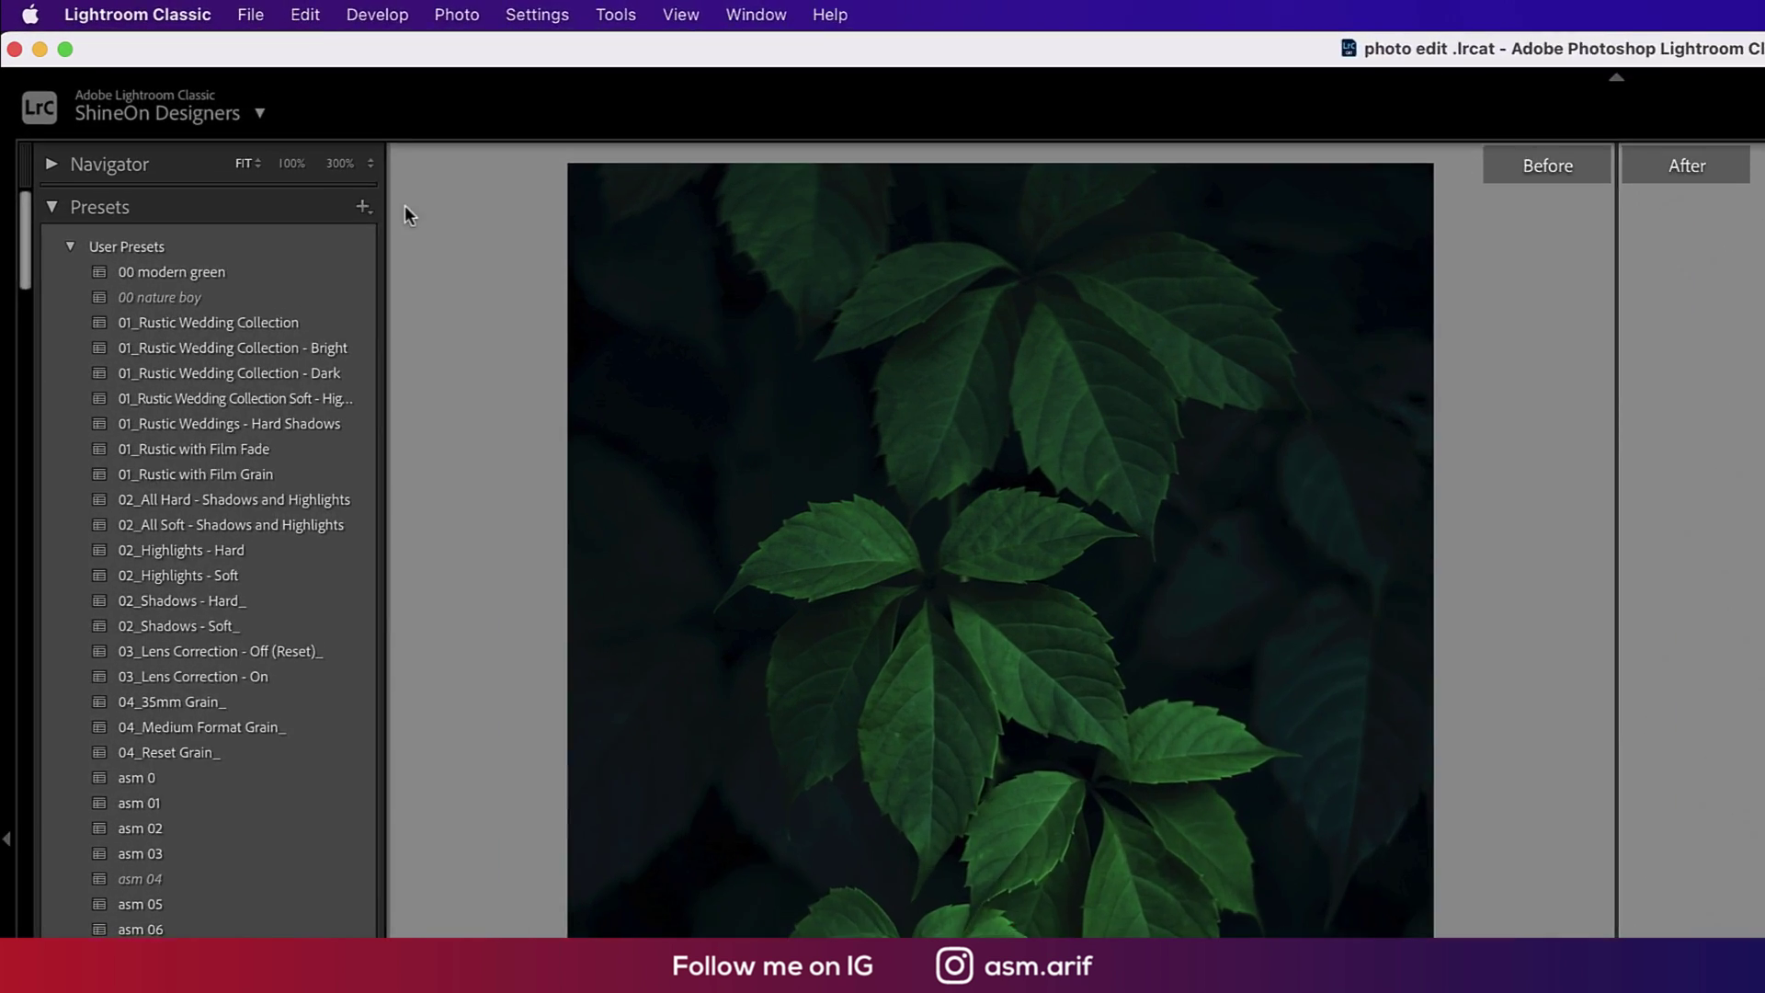
# Step: Save the edits as a develop preset named "00 green to blue" in User Presets and leave the before/after comparison
pyautogui.click(198, 112)
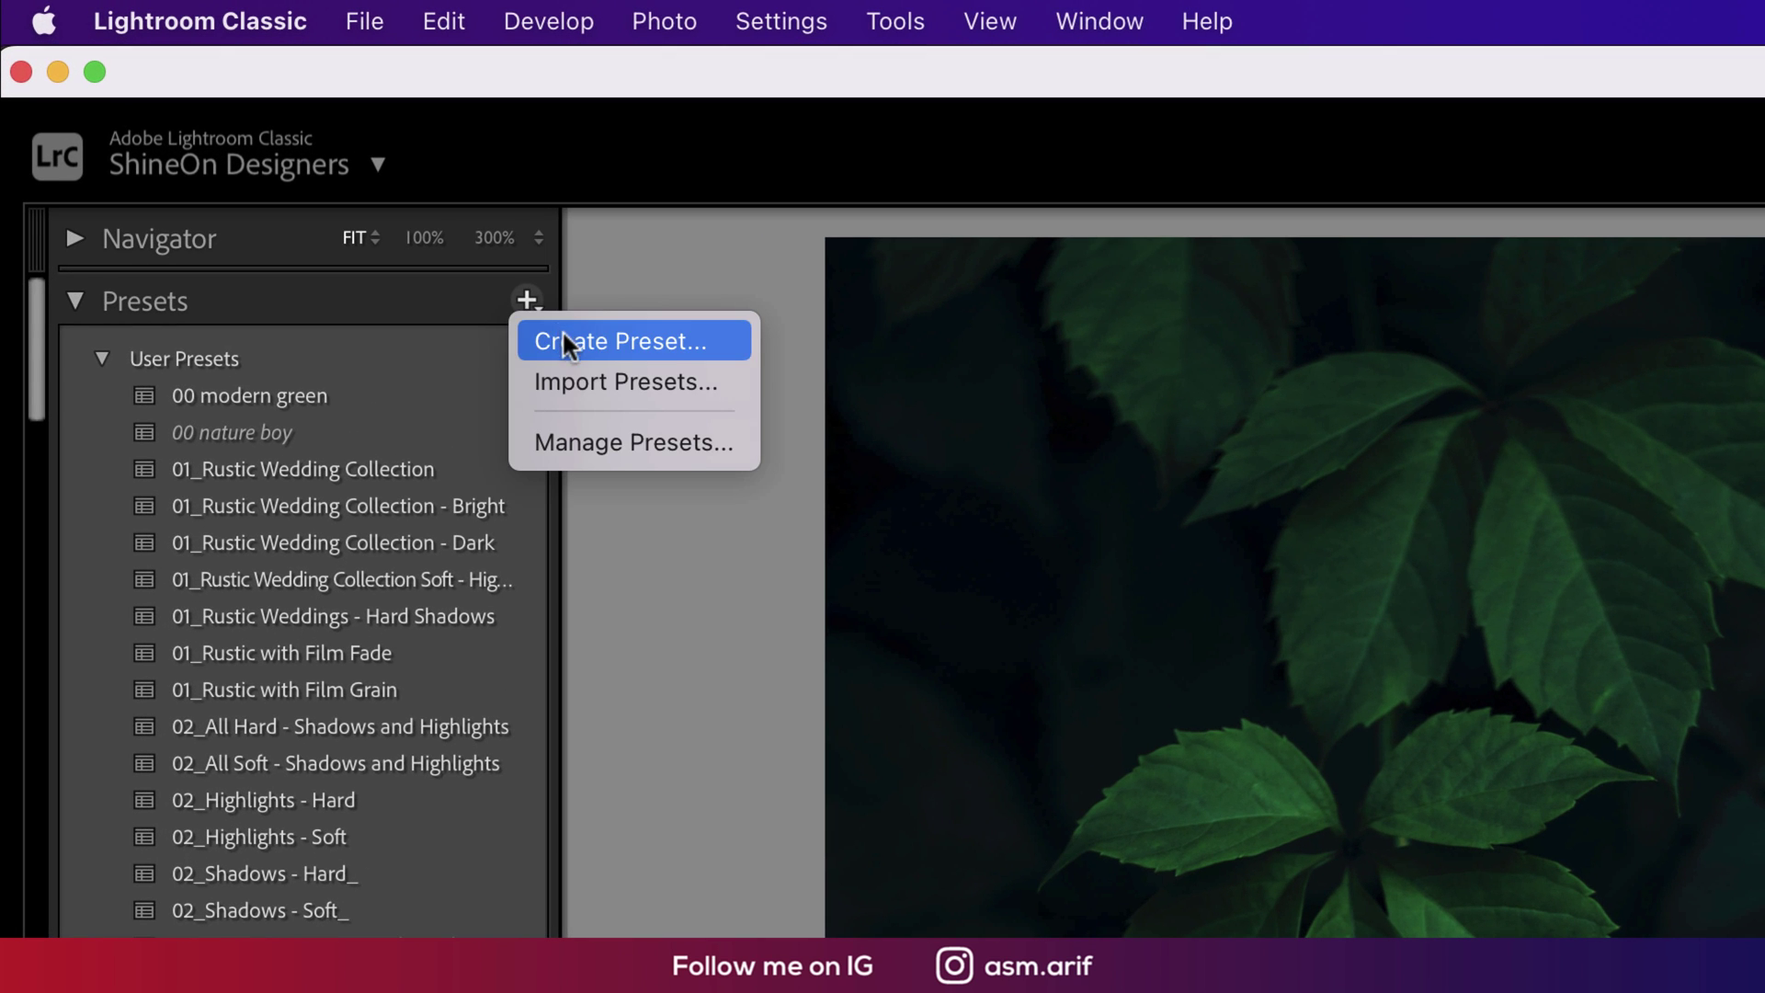
pyautogui.click(563, 339)
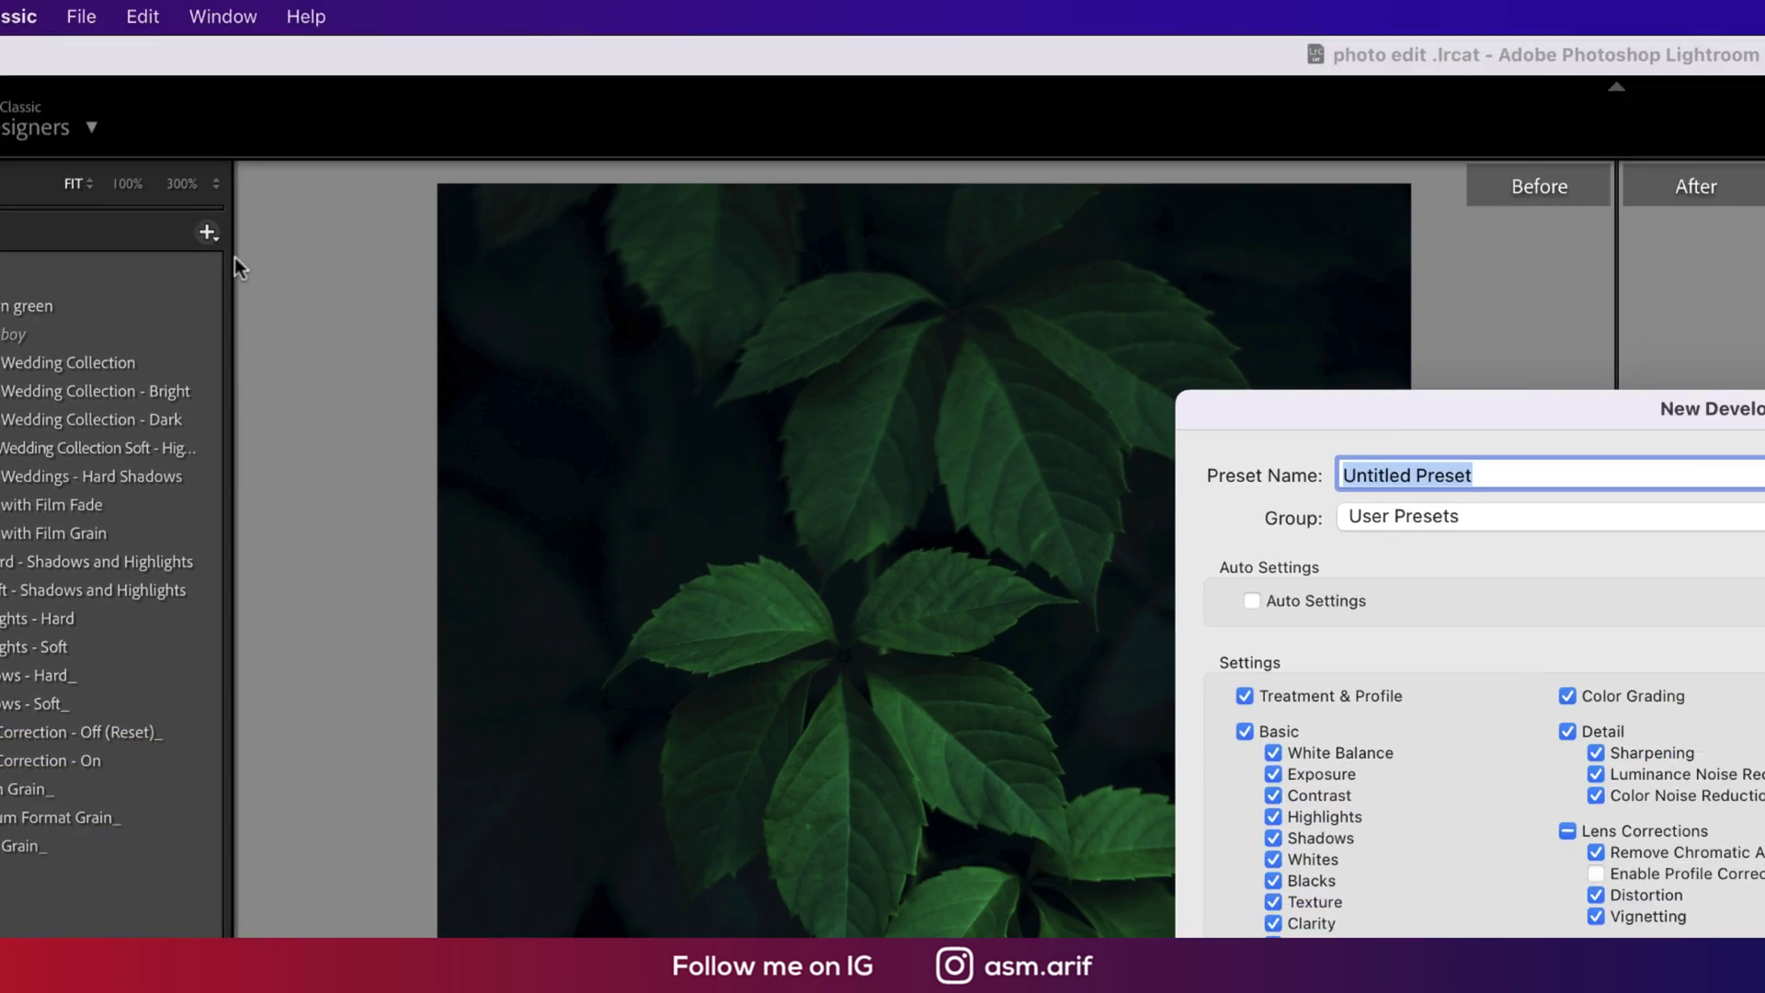
pyautogui.write('00 green')
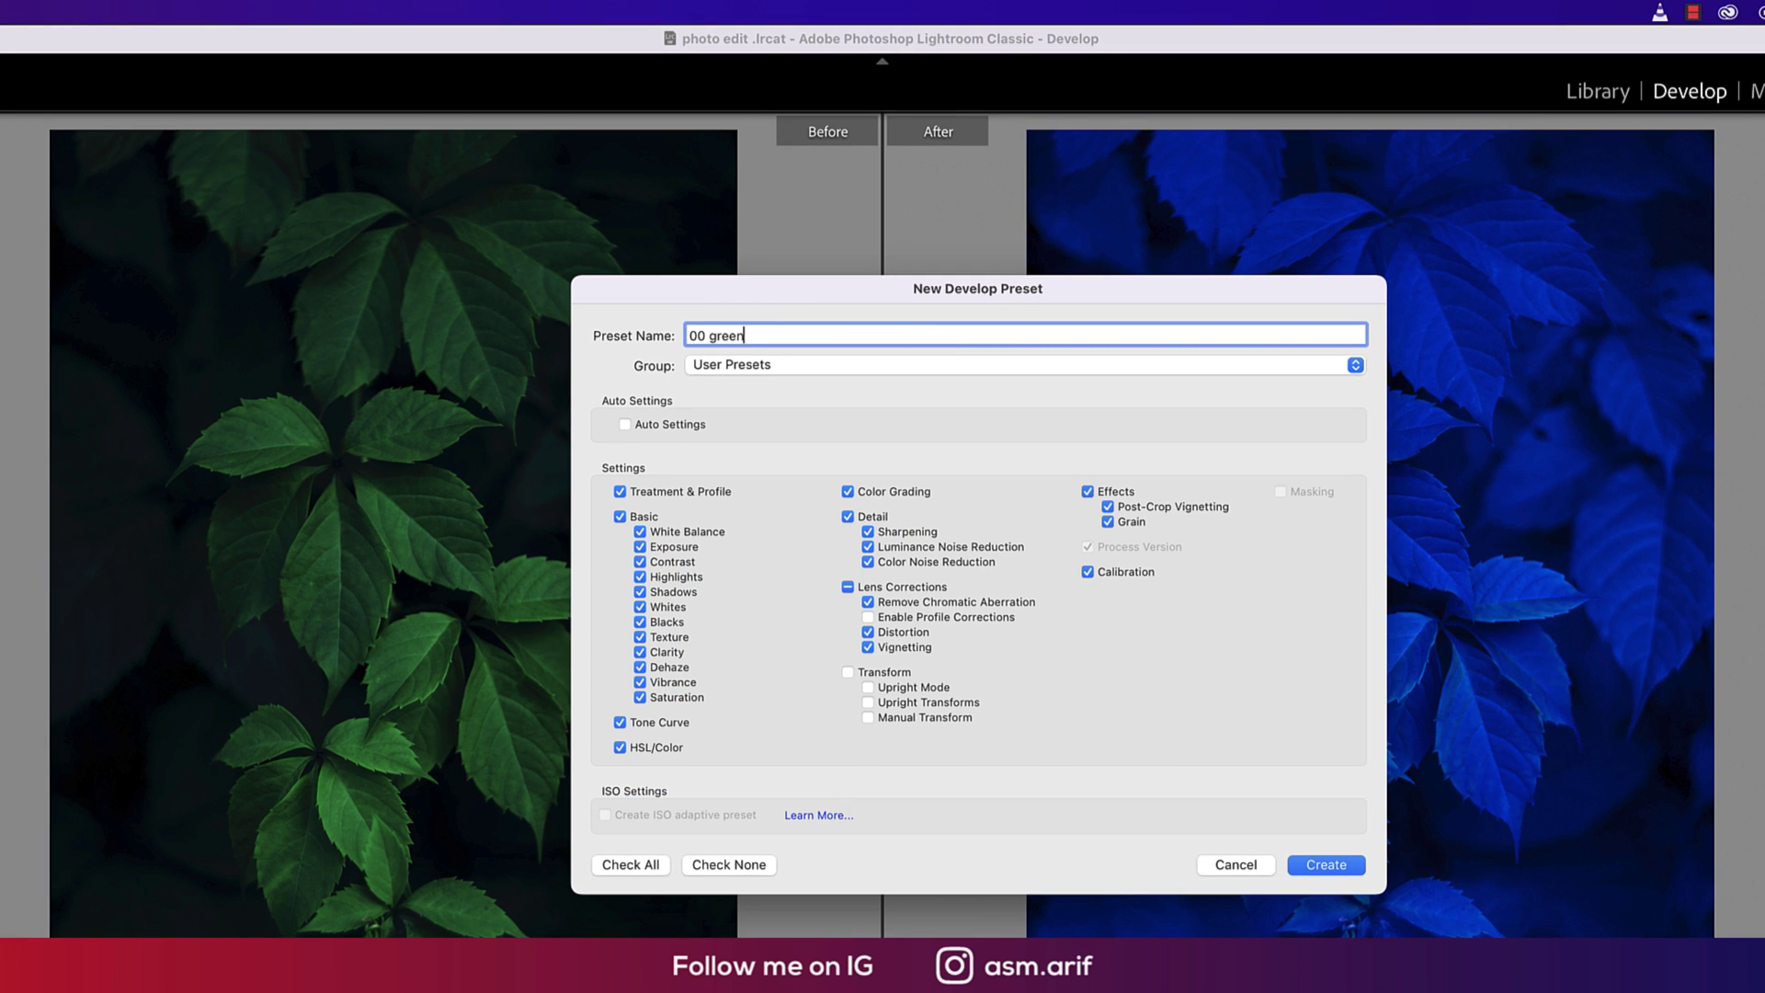
pyautogui.write('to blue')
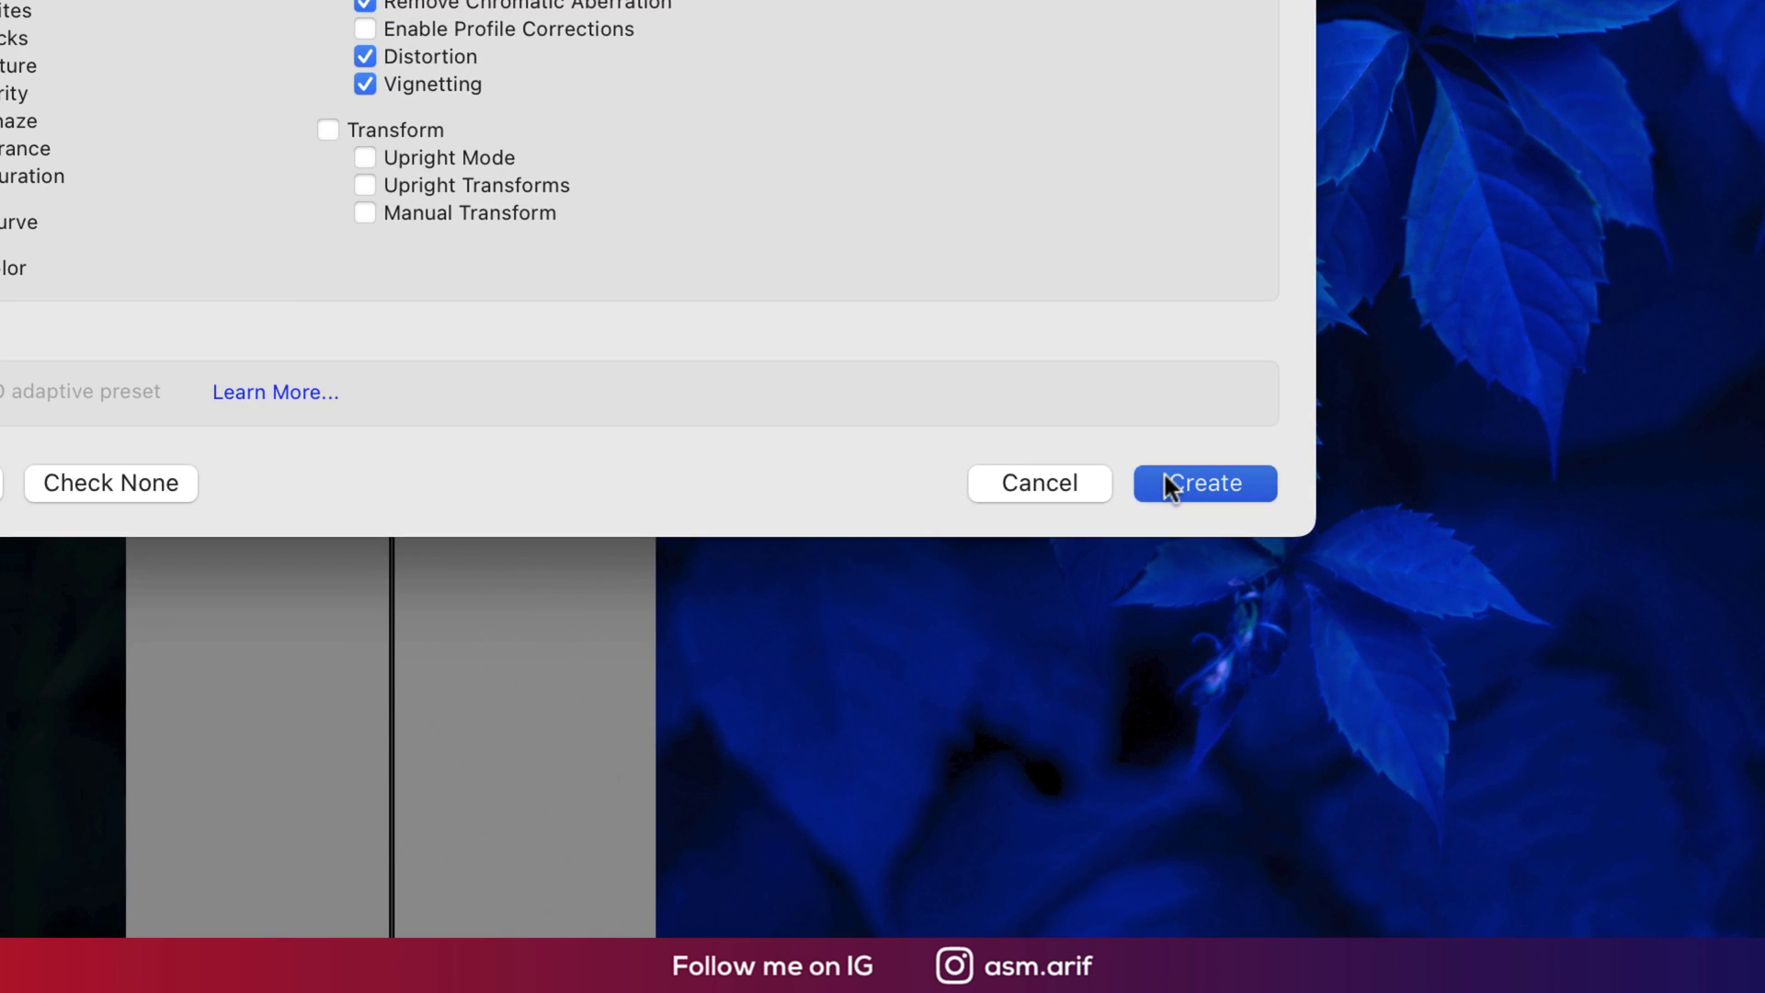
pyautogui.click(1167, 483)
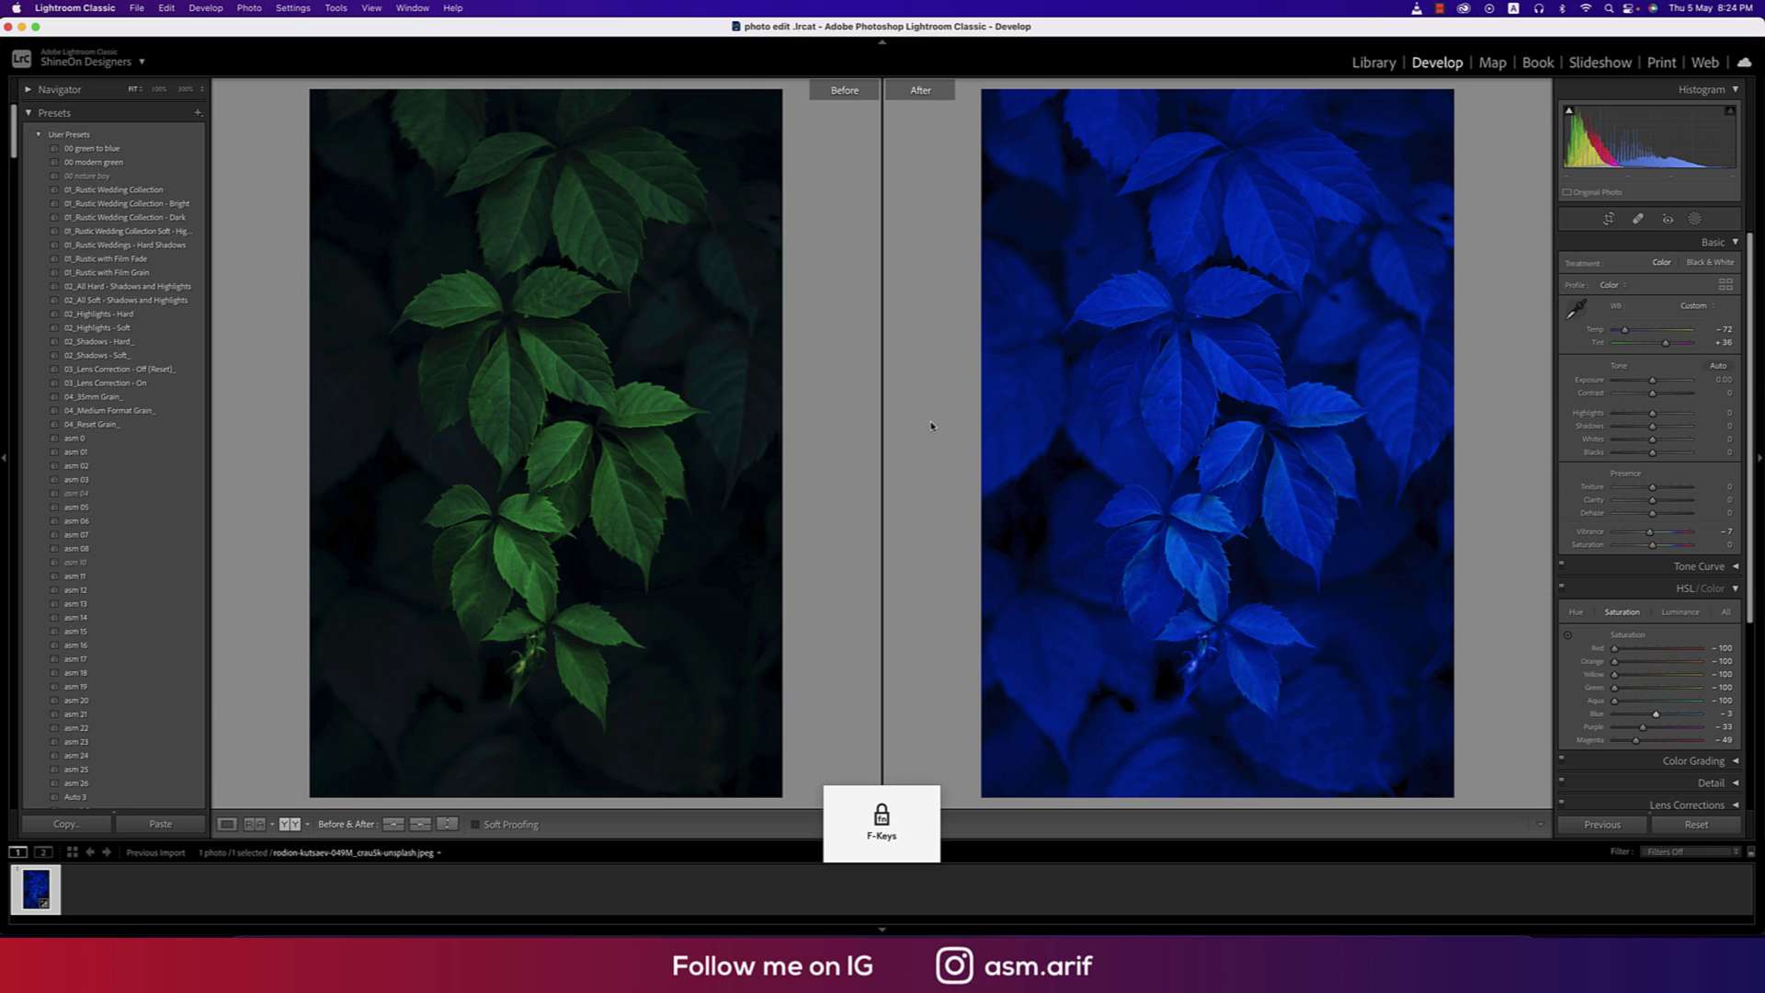
pyautogui.press('y')
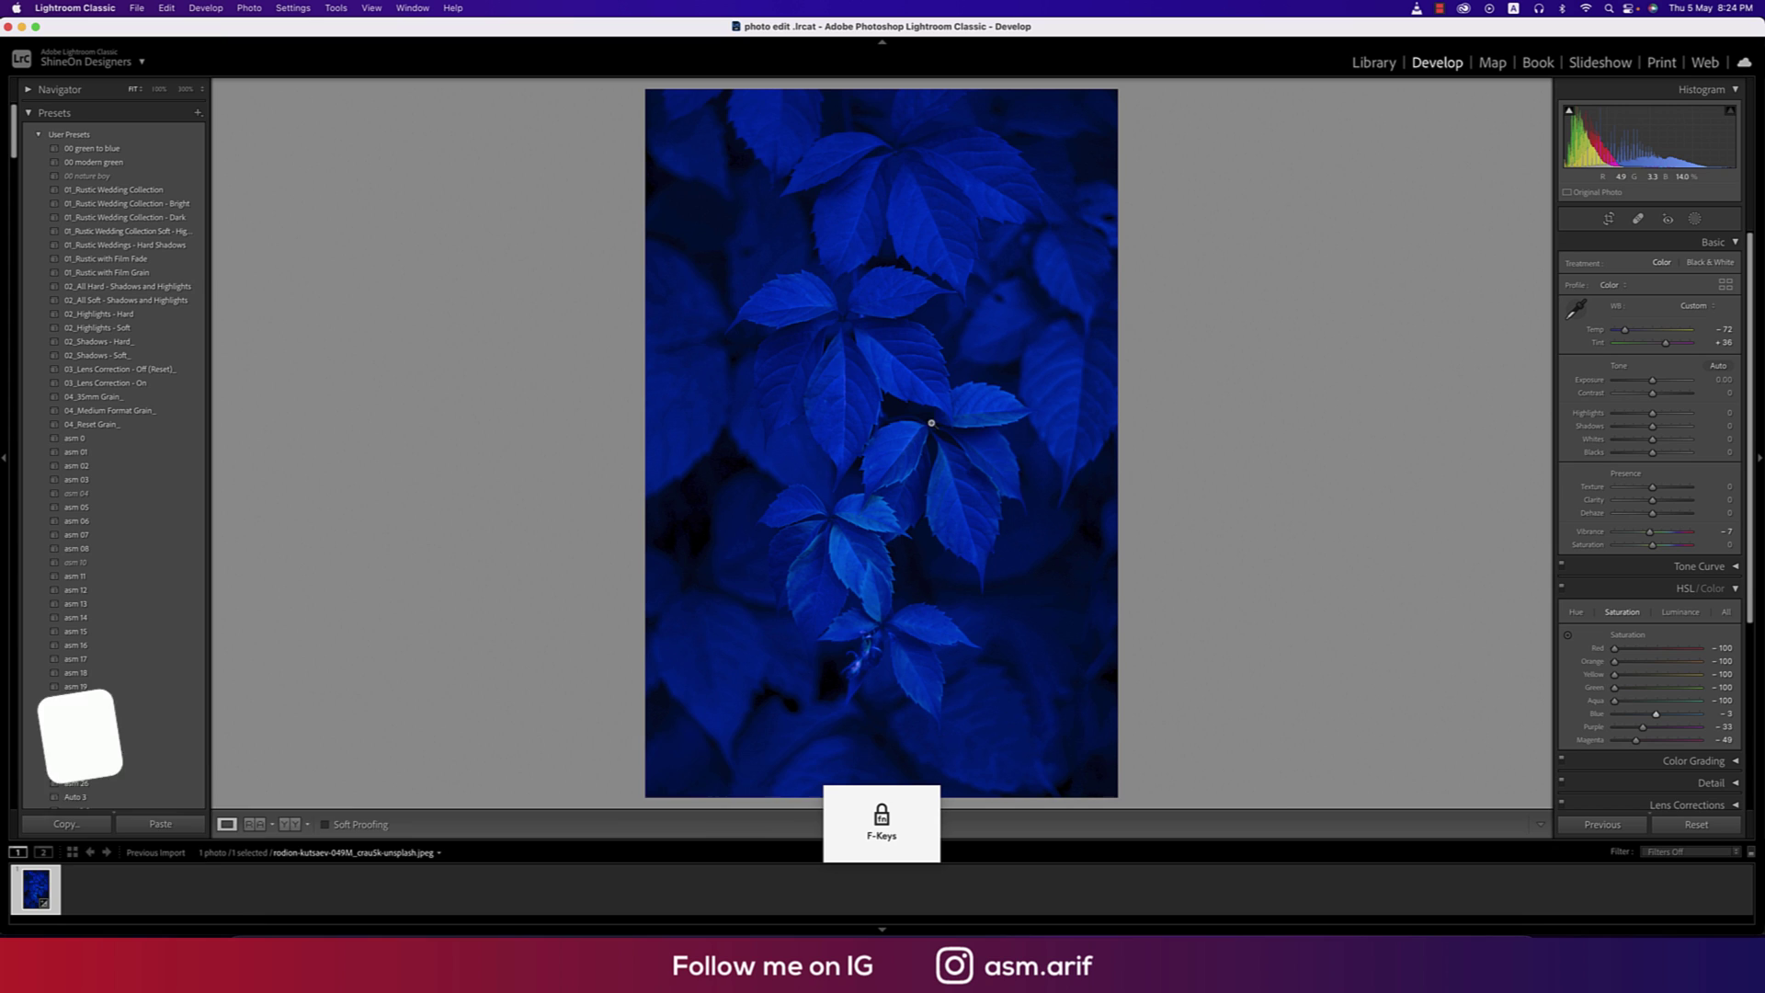